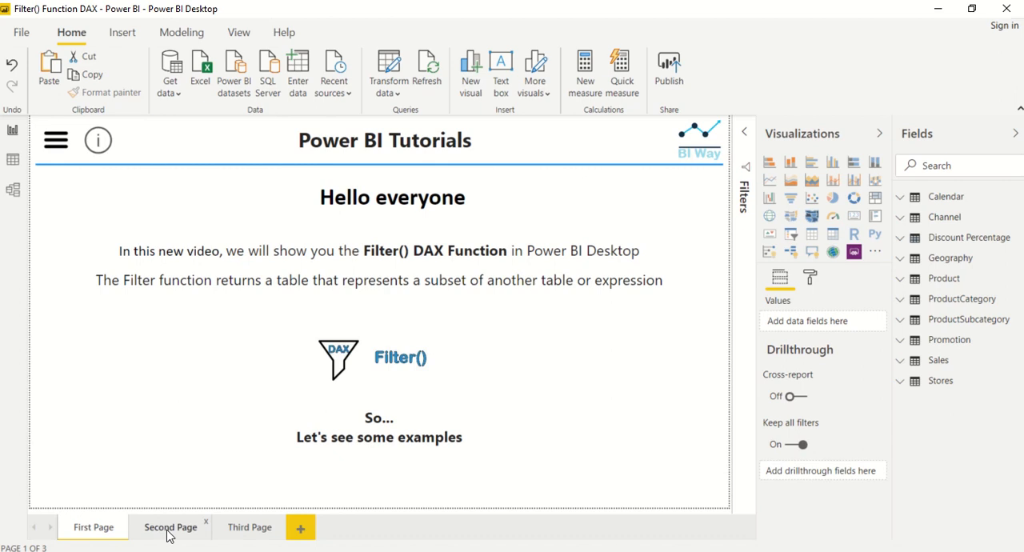
# On the Second Page, create a new calculated table named New_Geography.
pyautogui.click(164, 525)
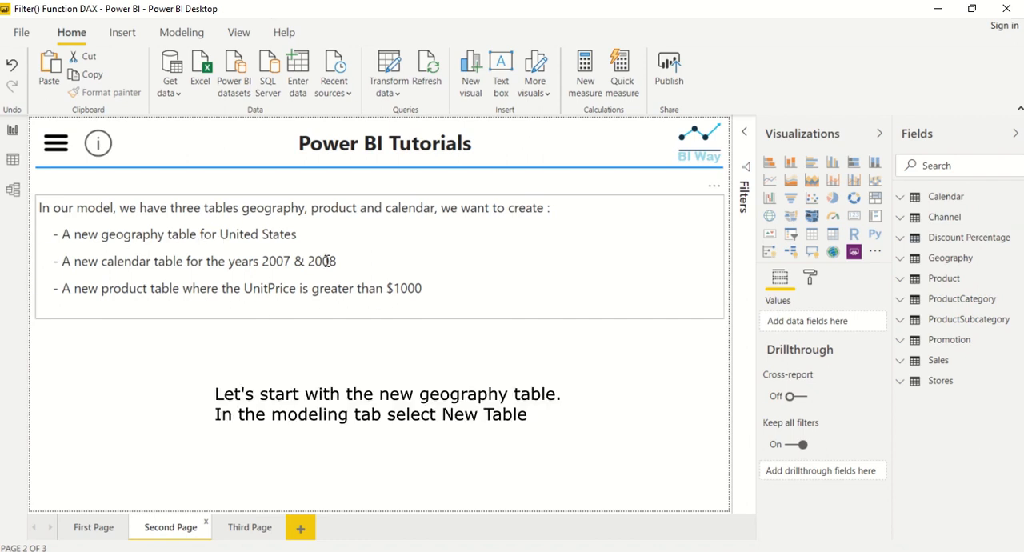
pyautogui.click(179, 32)
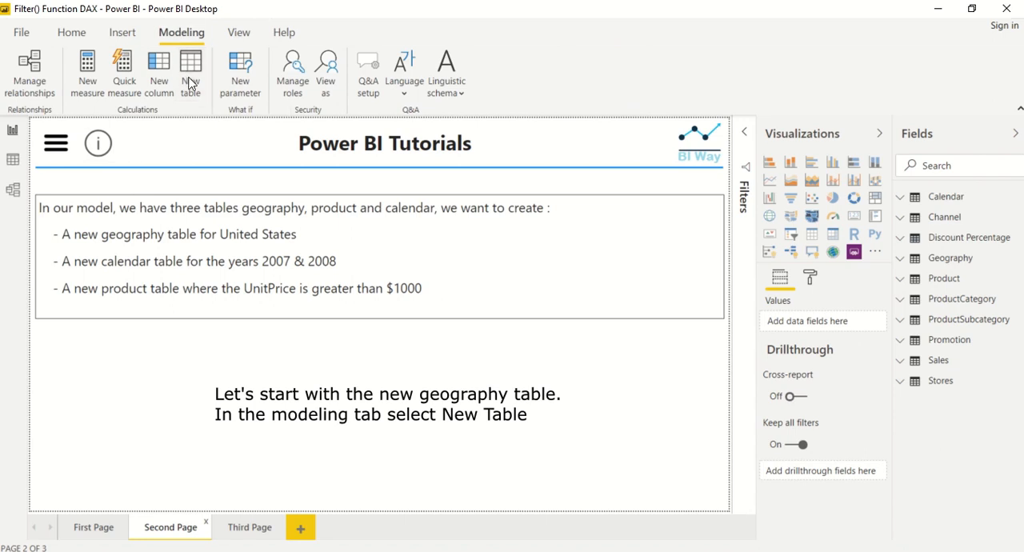
pyautogui.click(192, 84)
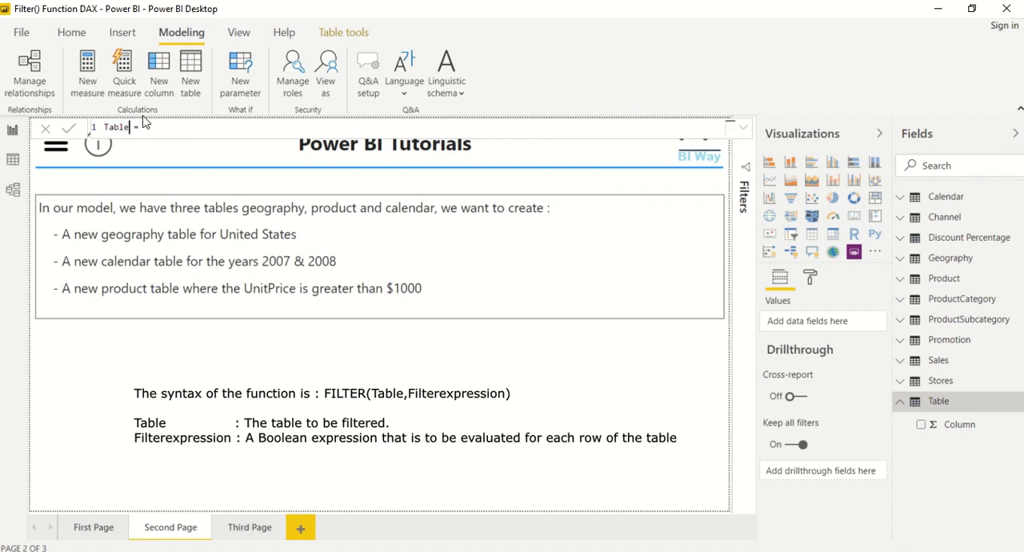
pyautogui.press('BackSpace')
pyautogui.press('BackSpace')
pyautogui.press('BackSpace')
pyautogui.press('BackSpace')
pyautogui.write('New')
pyautogui.write('_Geogr')
pyautogui.write('aphy')
pyautogui.write('filt')
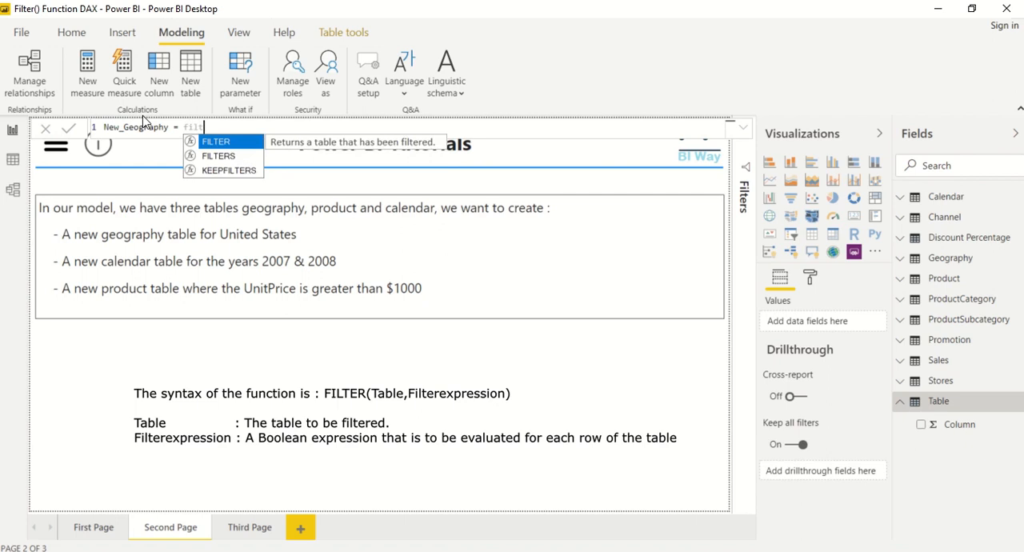
pyautogui.write('er(')
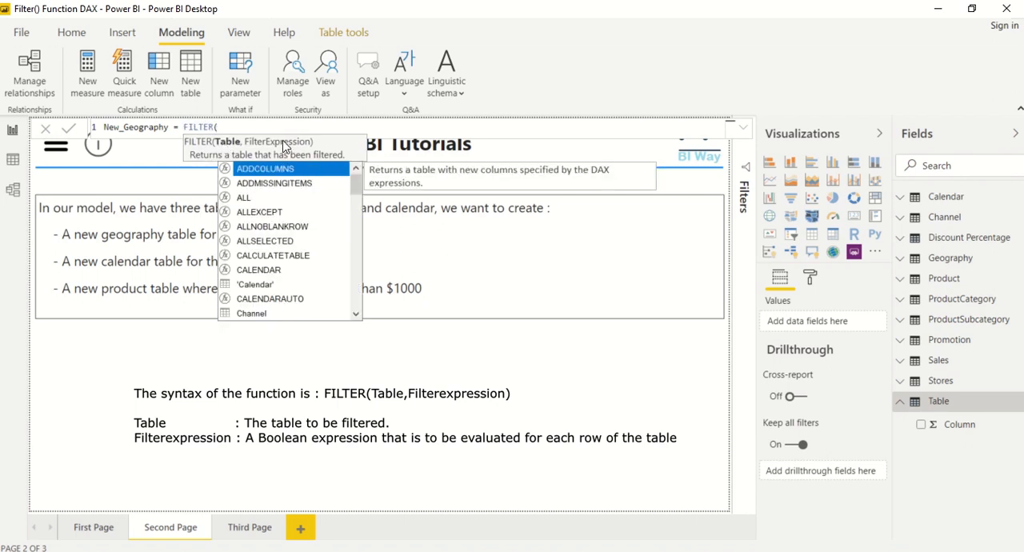
pyautogui.write('geog')
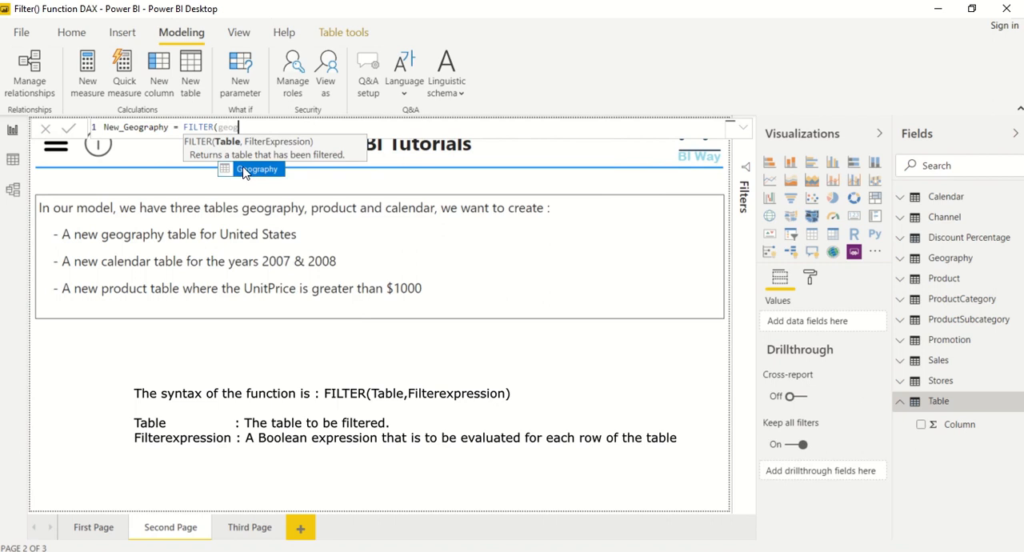
# Begin the New_Geography formula with the FILTER function, using the Geography table as its first argument.
pyautogui.press('Tab')
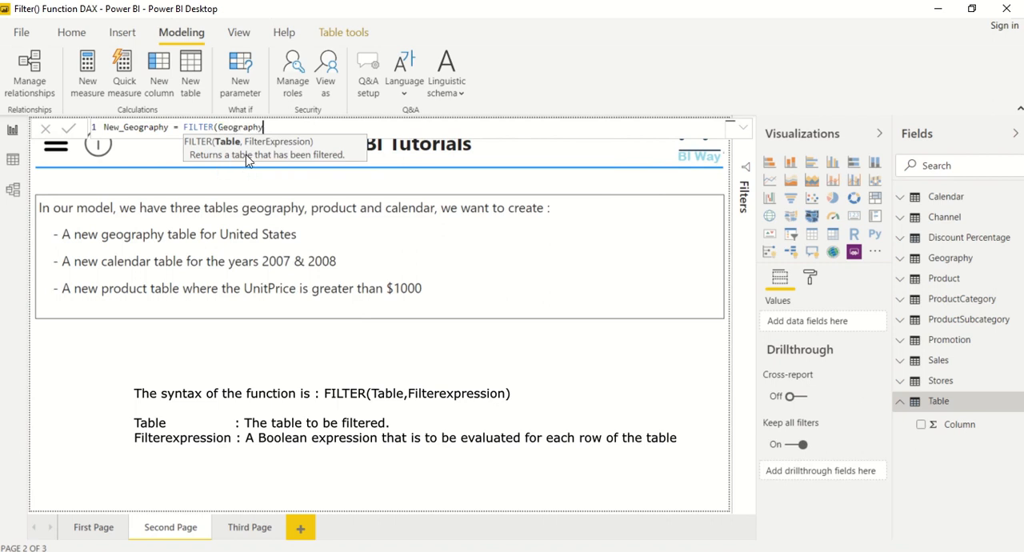
pyautogui.write(', coutry')
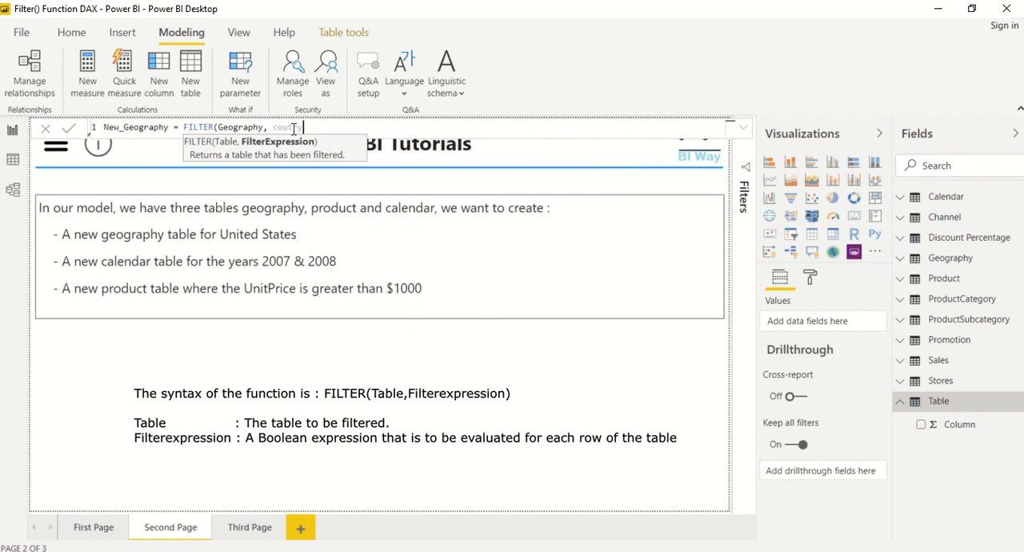
# Complete the filter expression as Geography[RegionCountryName] = "United States" and commit the New_Geography formula.
pyautogui.press('BackSpace')
pyautogui.press('BackSpace')
pyautogui.press('BackSpace')
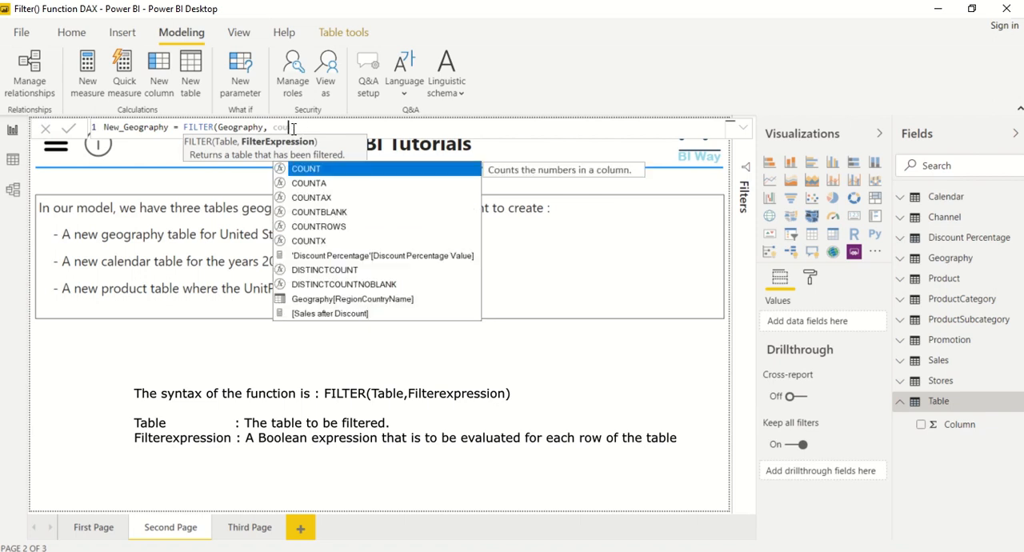
pyautogui.write('ntr')
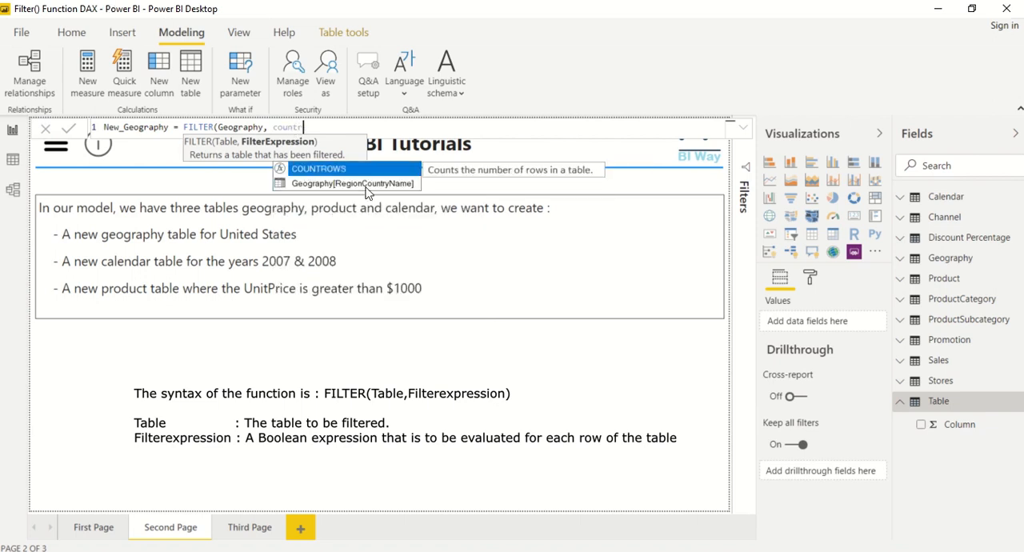
pyautogui.click(312, 183)
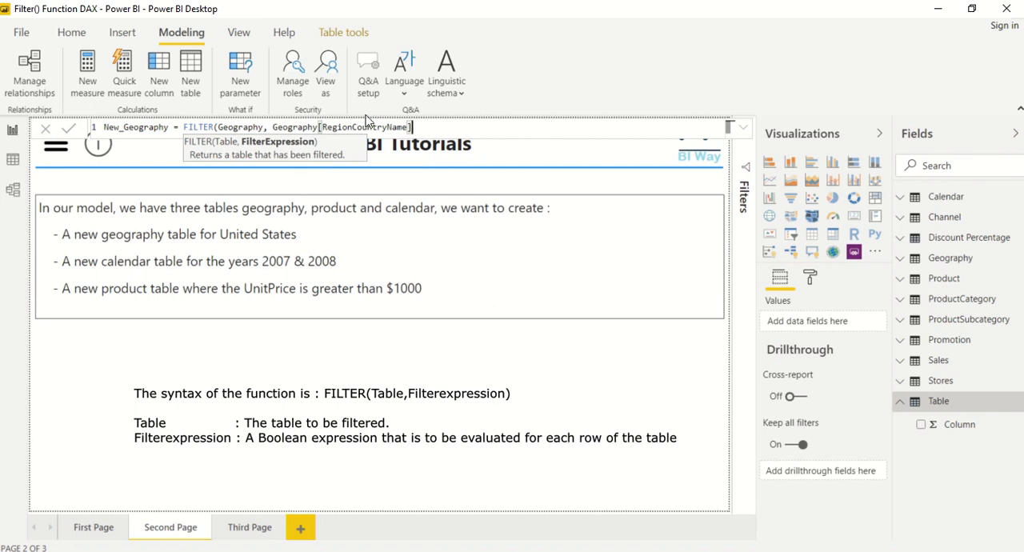
pyautogui.write('= "")')
pyautogui.press('Left')
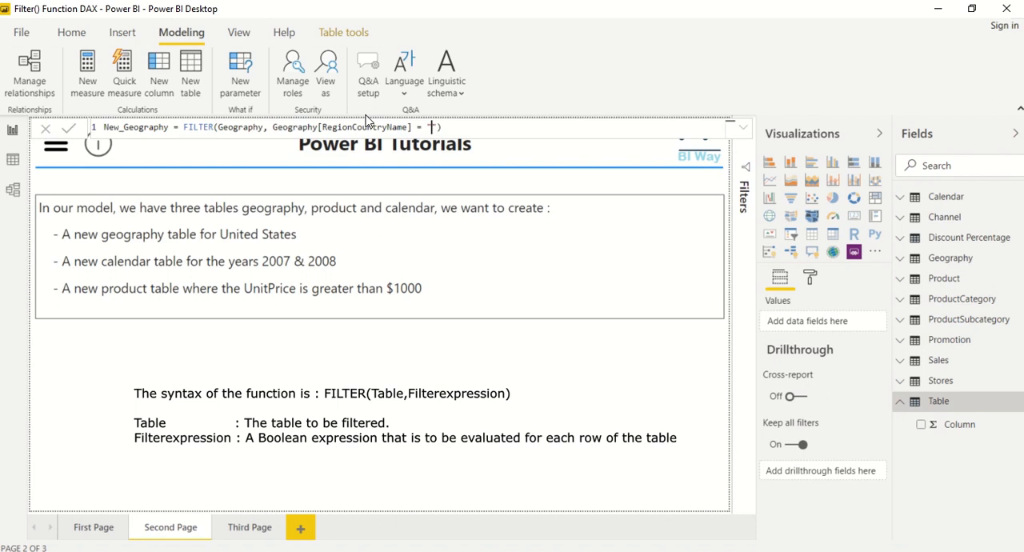
pyautogui.write('United States')
pyautogui.press('Return')
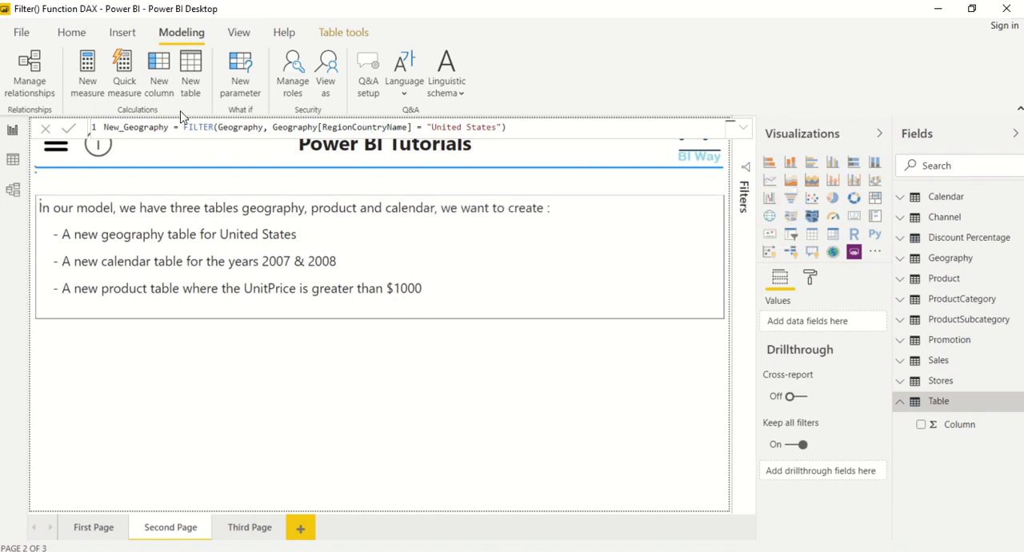
# Show ContinentName, GeographyType and RegionCountryName from New_Geography in a table visual on the blank area of the page.
pyautogui.click(601, 406)
pyautogui.click(921, 302)
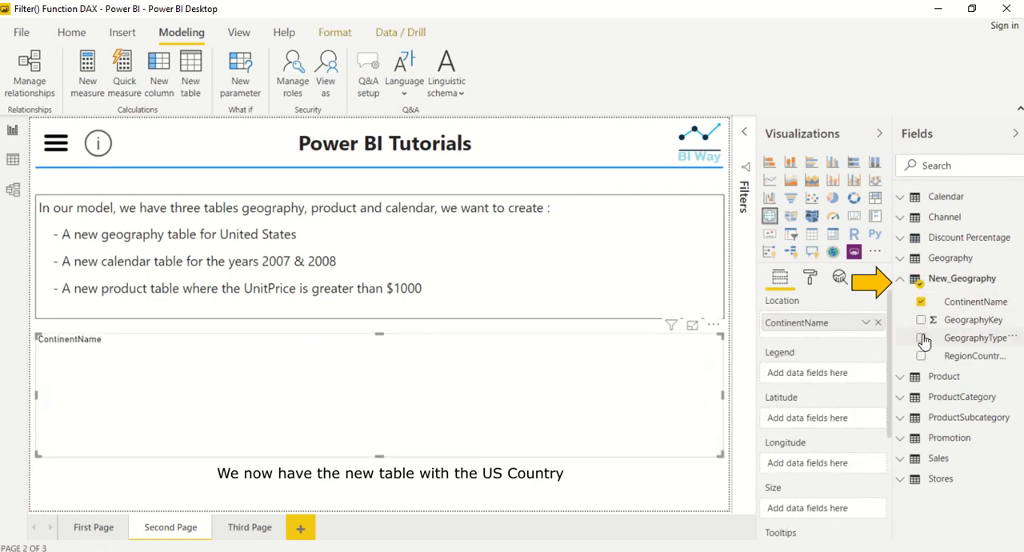
pyautogui.click(920, 338)
pyautogui.click(921, 356)
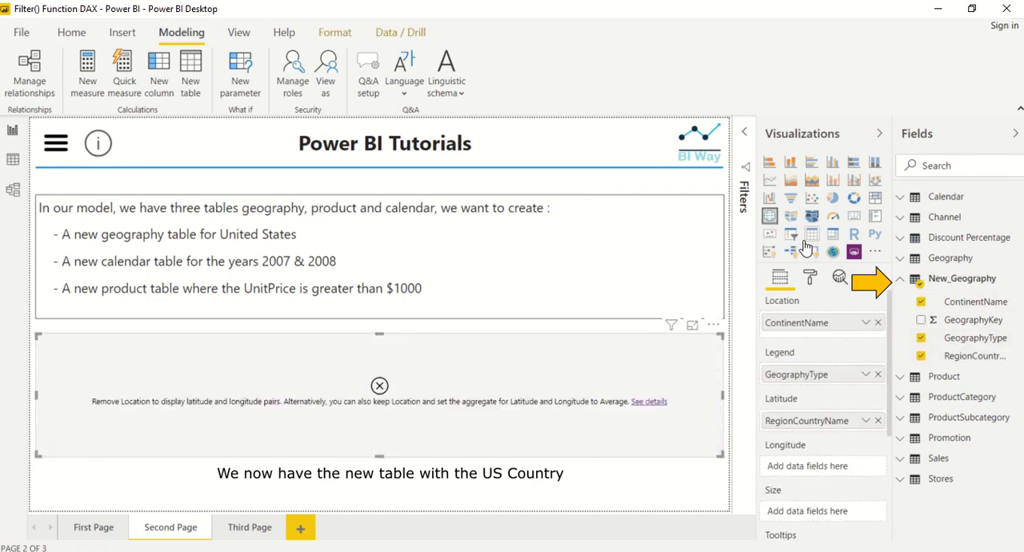
pyautogui.click(811, 234)
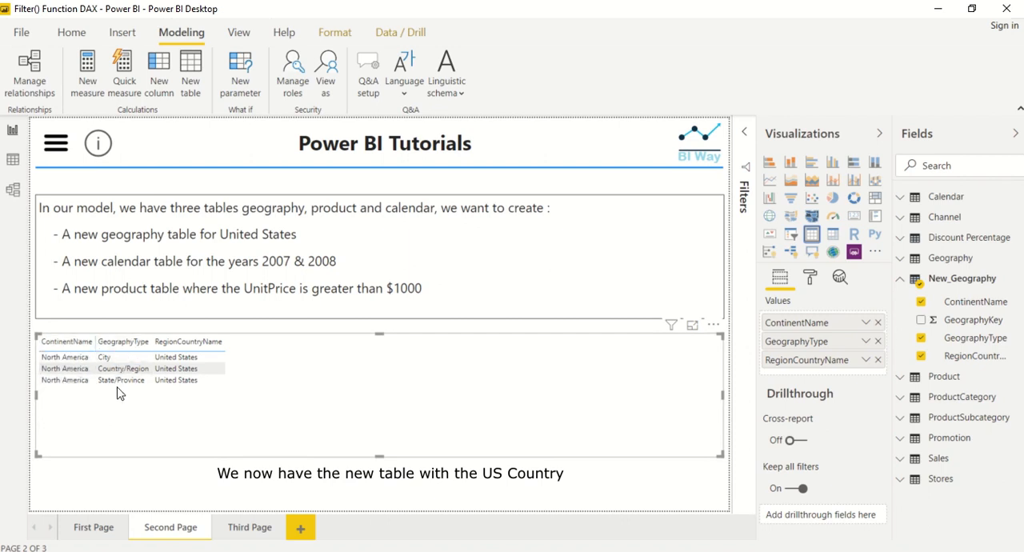
# Remove the New_Geography table visual from the page and collapse that table's field list.
pyautogui.click(713, 324)
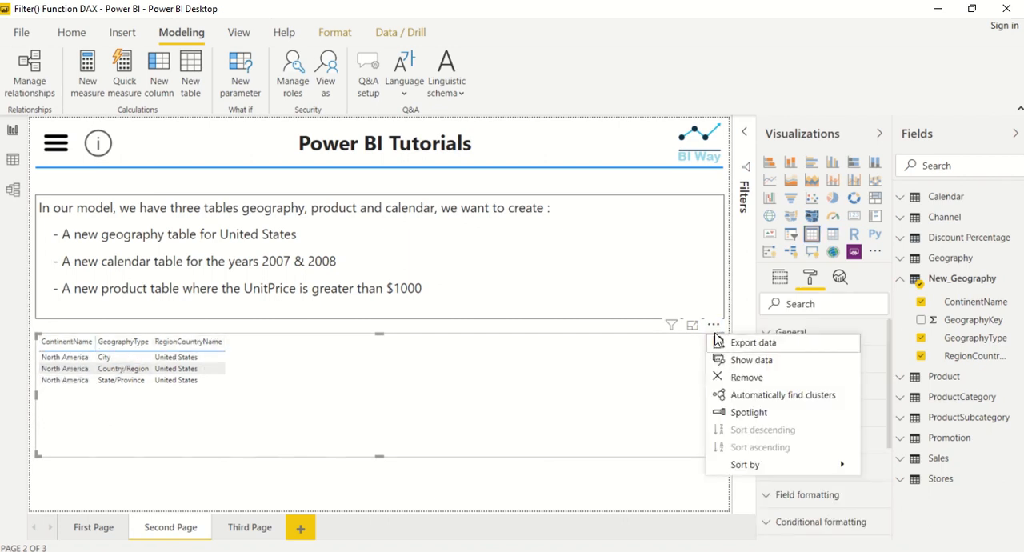
pyautogui.click(737, 380)
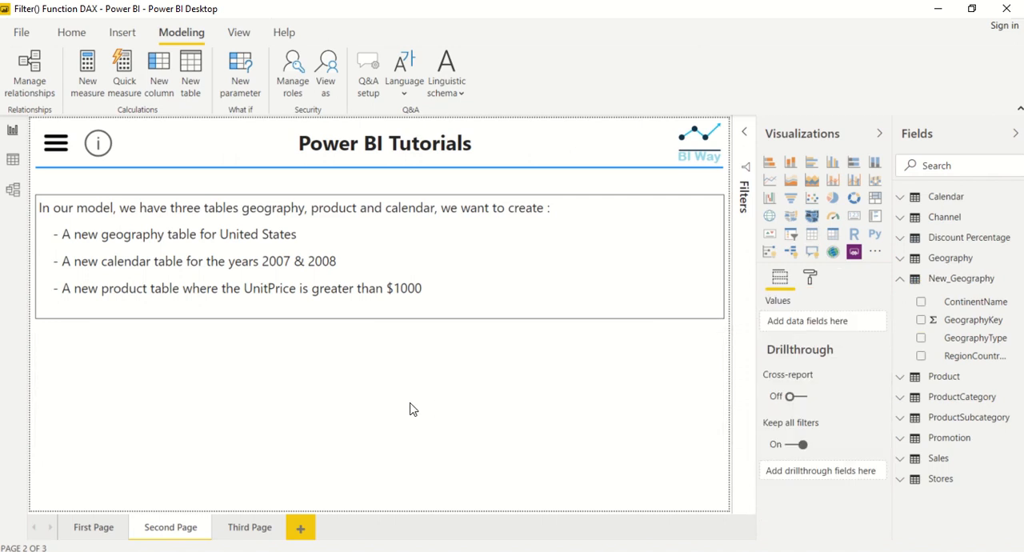
pyautogui.click(901, 281)
pyautogui.click(451, 370)
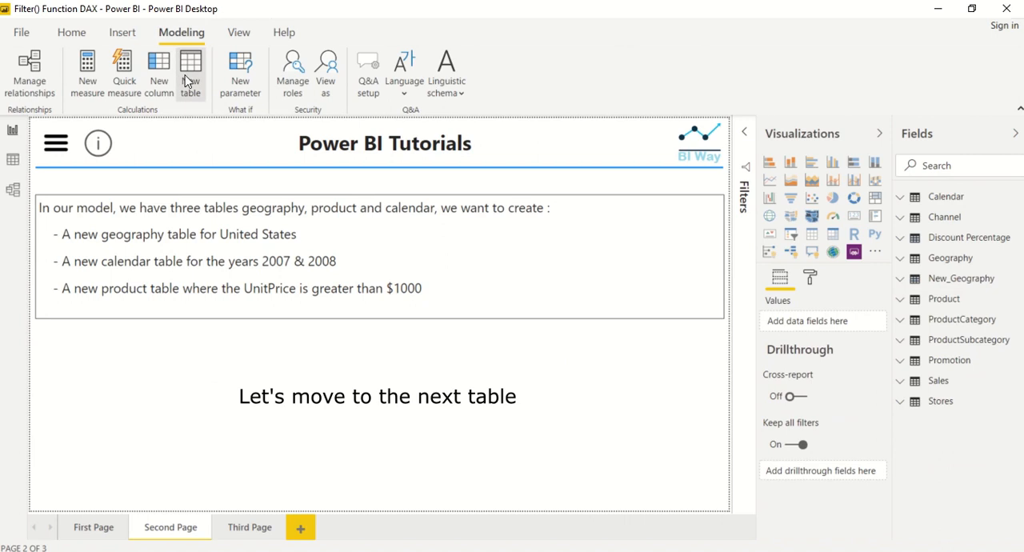
# Create another calculated table named New_Calendar.
pyautogui.click(189, 76)
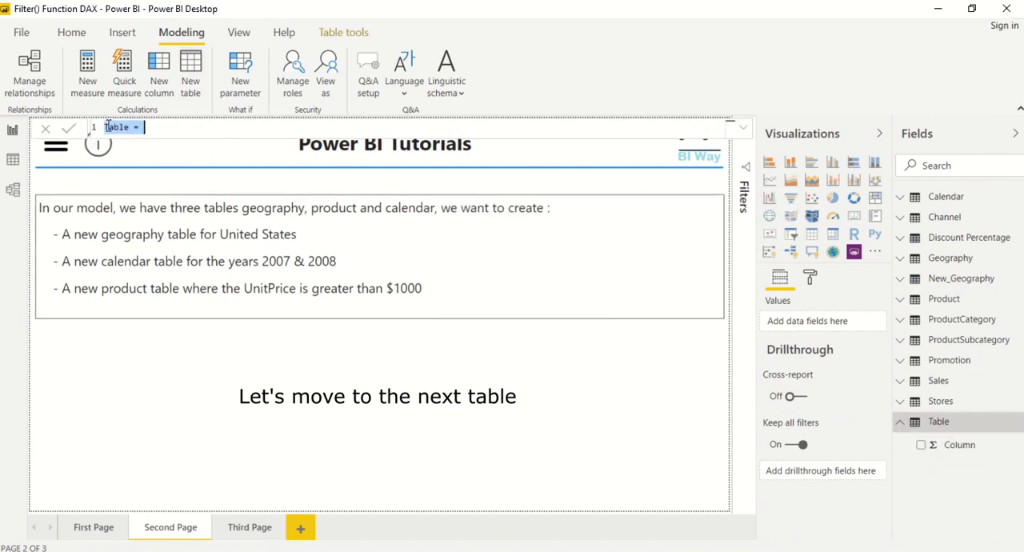
pyautogui.click(130, 128)
pyautogui.press('BackSpace')
pyautogui.press('BackSpace')
pyautogui.press('BackSpace')
pyautogui.write('New_Calendar = Filter')
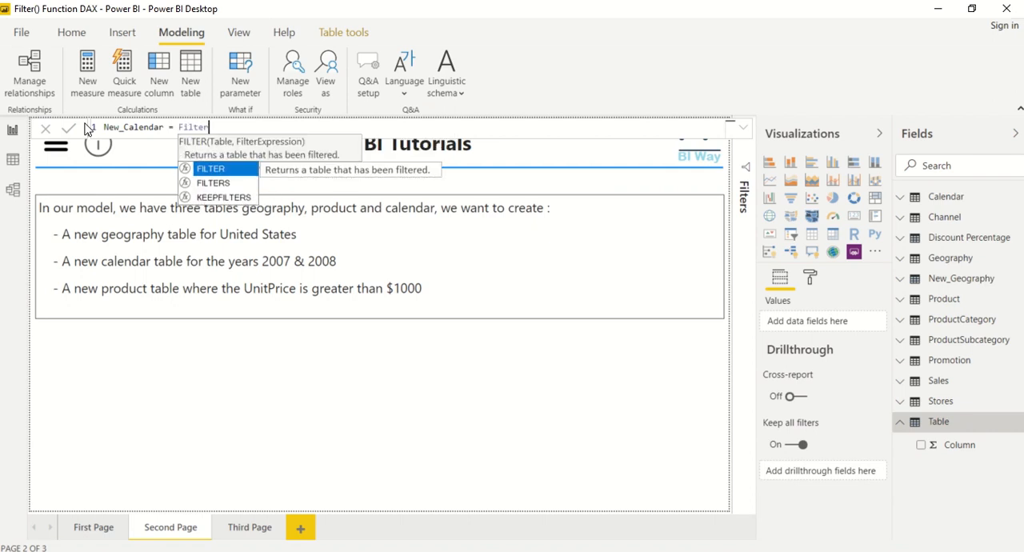
# Begin the New_Calendar formula with FILTER over the 'Calendar' table and expand the formula editor.
pyautogui.press('Tab')
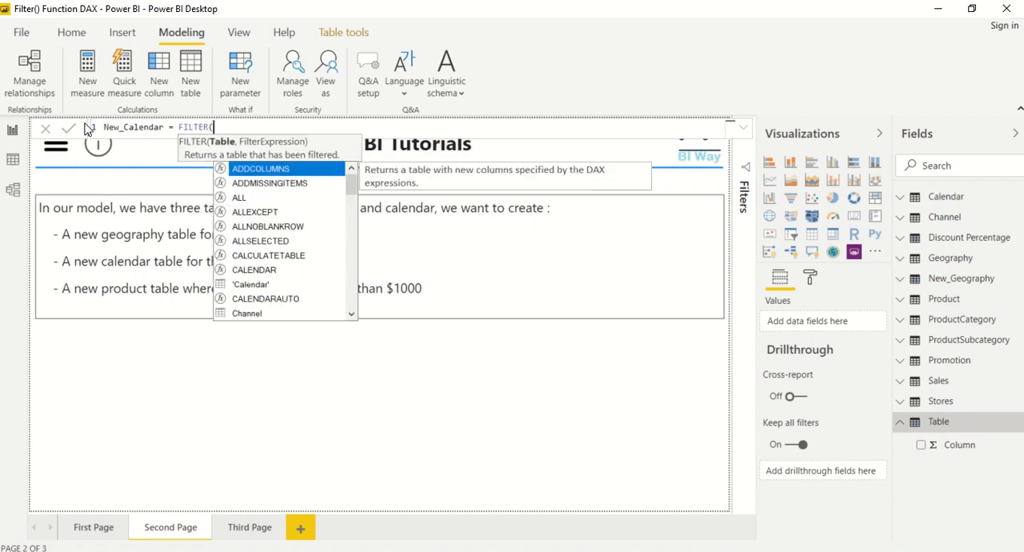
pyautogui.write('cale')
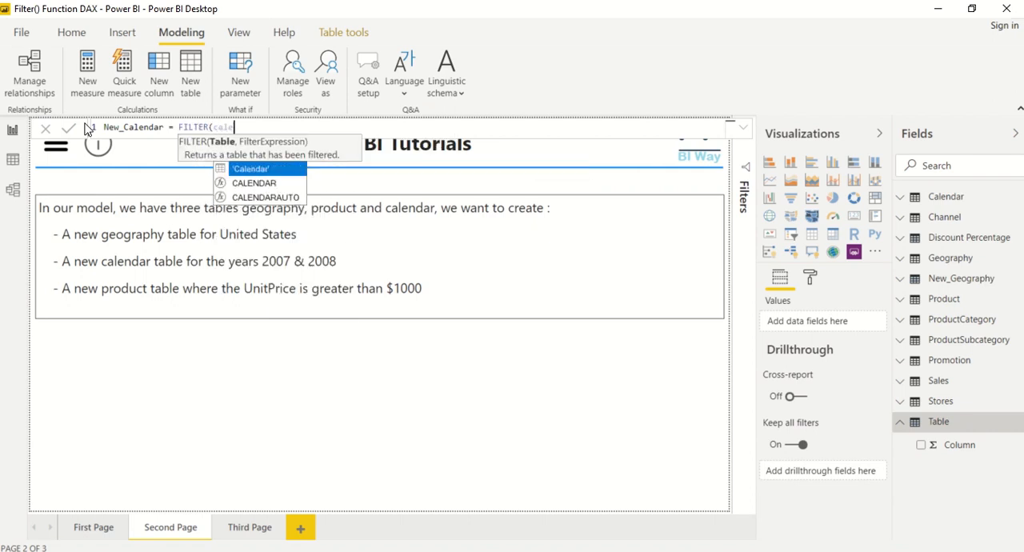
pyautogui.press('Tab')
pyautogui.write(',')
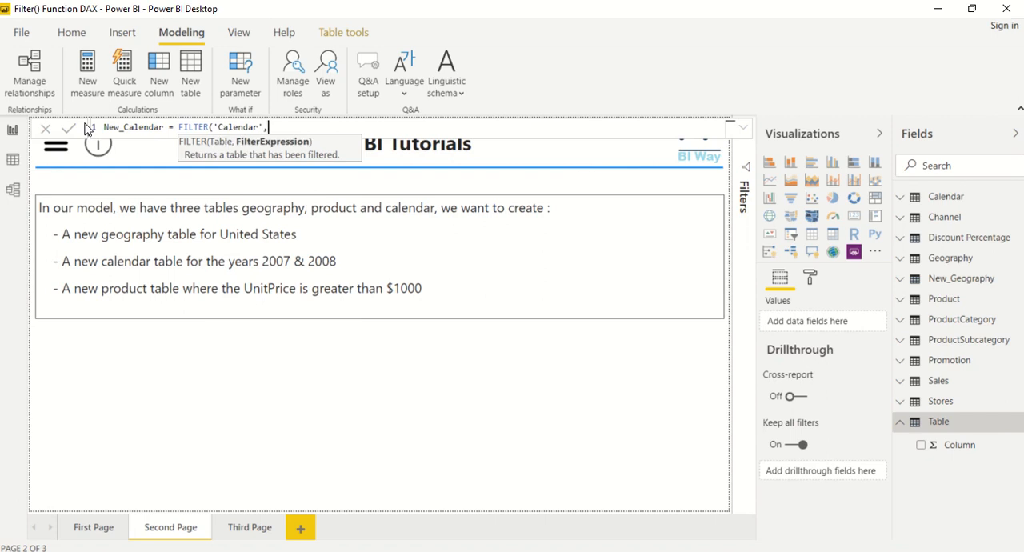
pyautogui.click(743, 131)
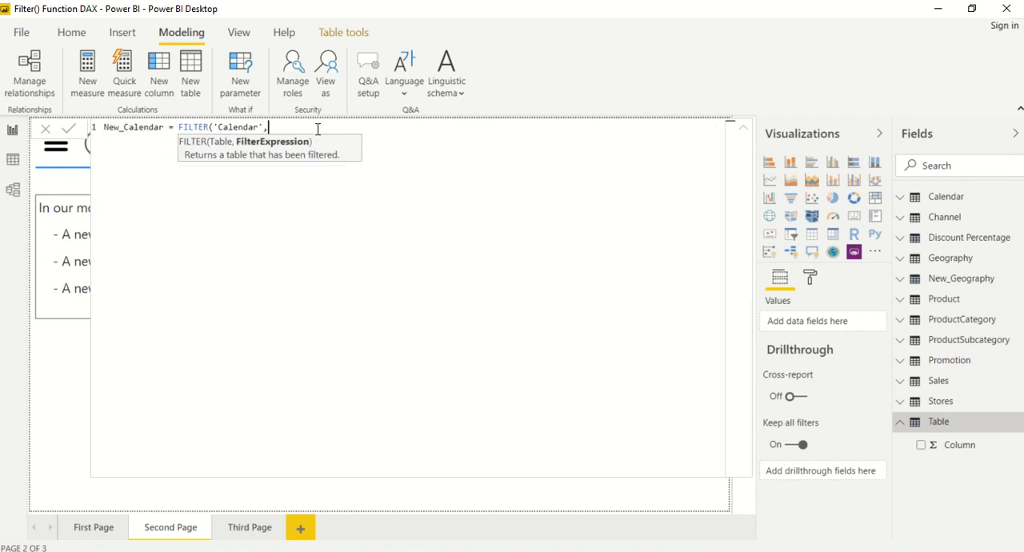
pyautogui.write('date')
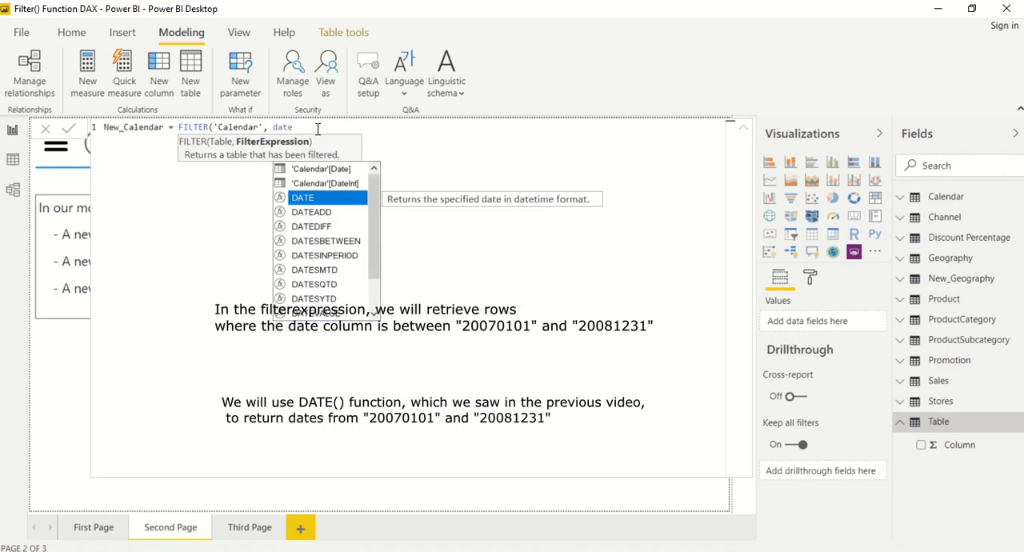
pyautogui.press('Tab')
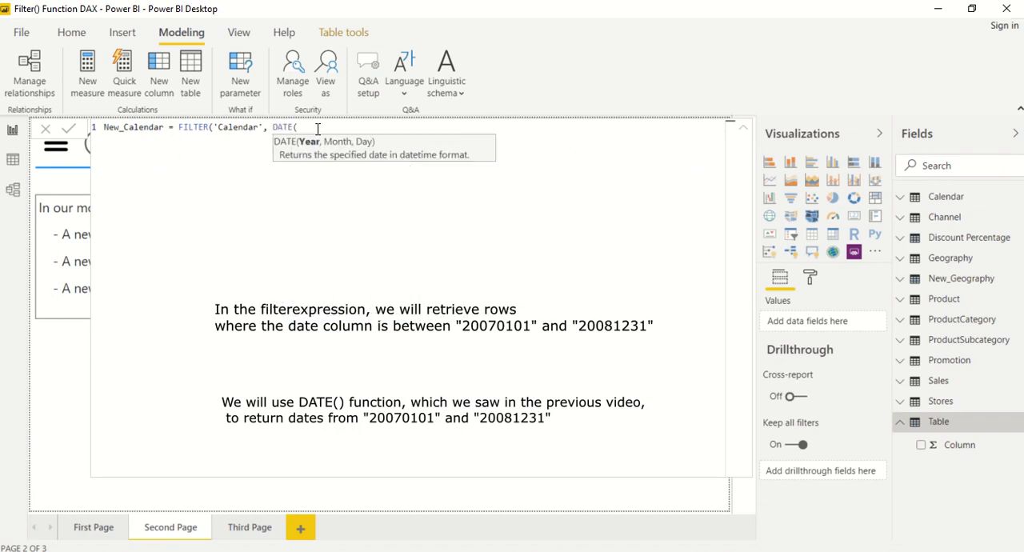
pyautogui.press('BackSpace')
pyautogui.press('BackSpace')
pyautogui.press('BackSpace')
pyautogui.press('BackSpace')
pyautogui.press('BackSpace')
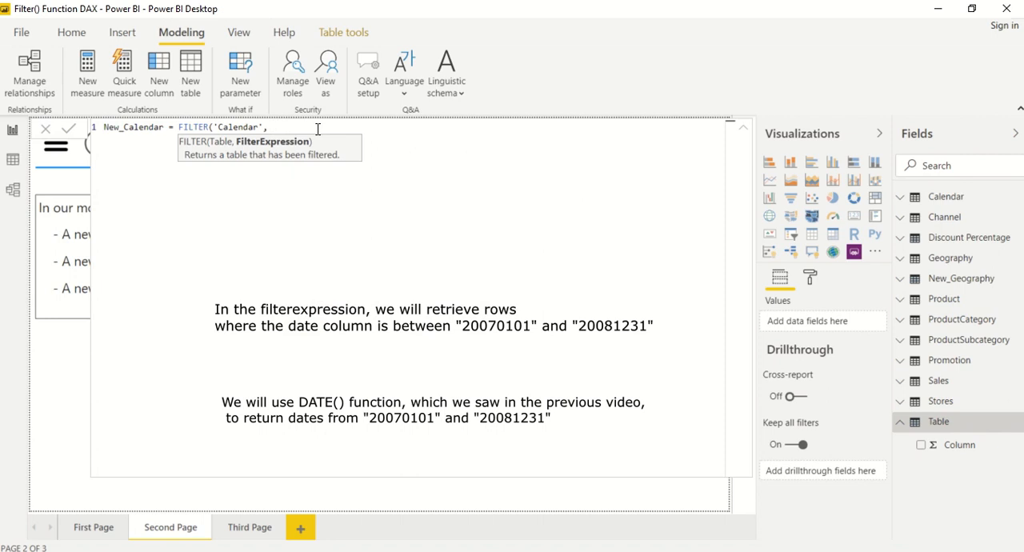
# Enter the first filter condition of New_Calendar as 'Calendar'[Date] < DATE(2008,12,31).
pyautogui.write('date')
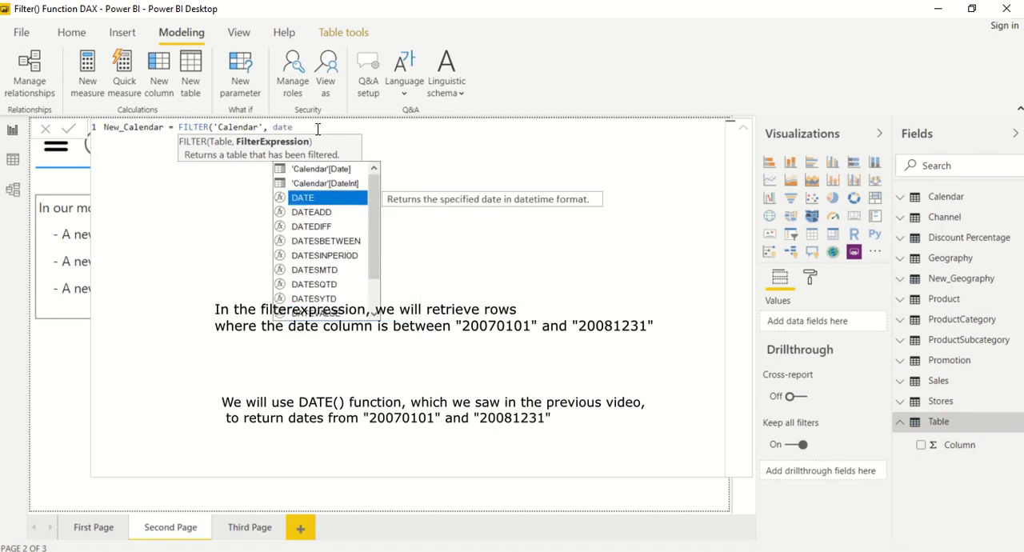
pyautogui.press('Up')
pyautogui.press('Up')
pyautogui.press('Tab')
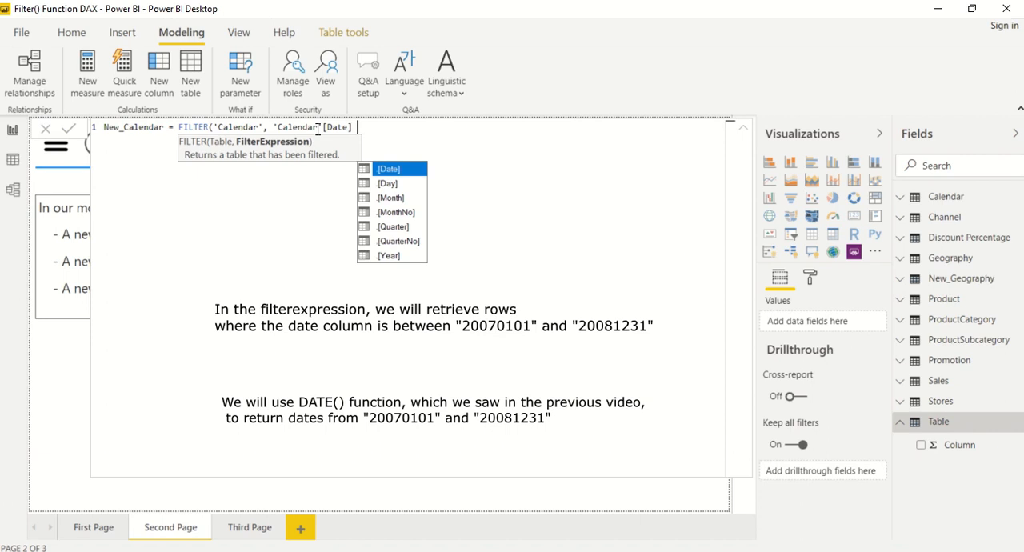
pyautogui.write('<')
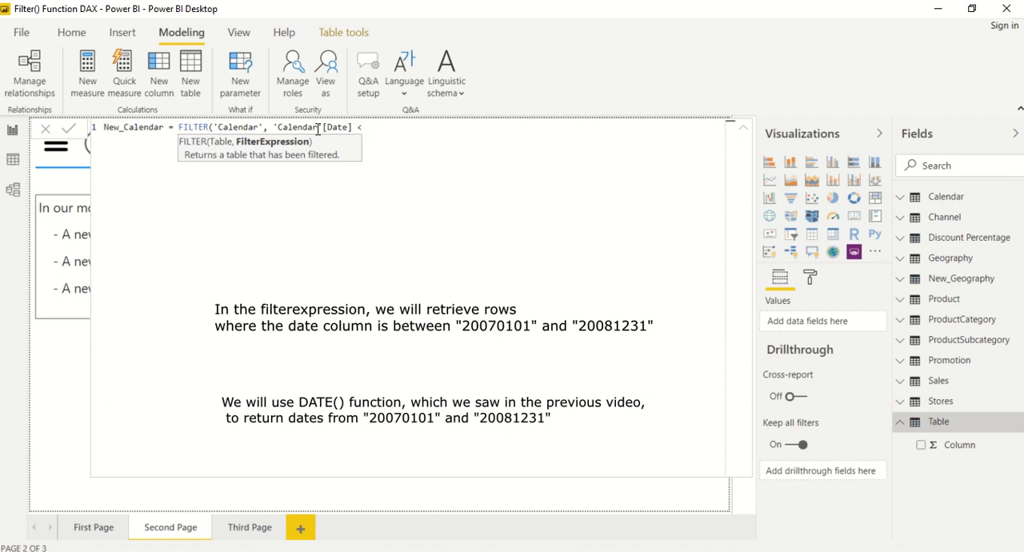
pyautogui.write(' date')
pyautogui.press('Tab')
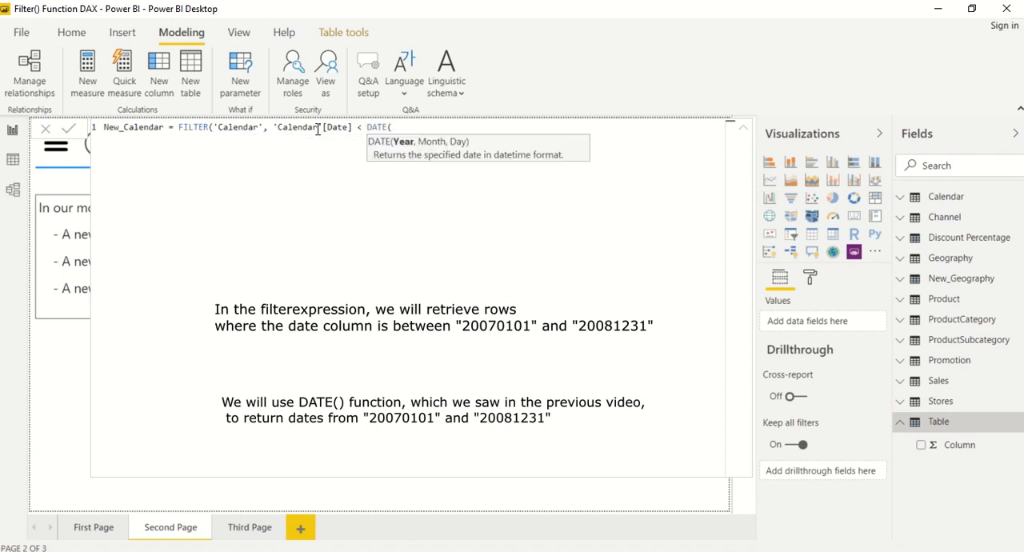
pyautogui.write('2008,')
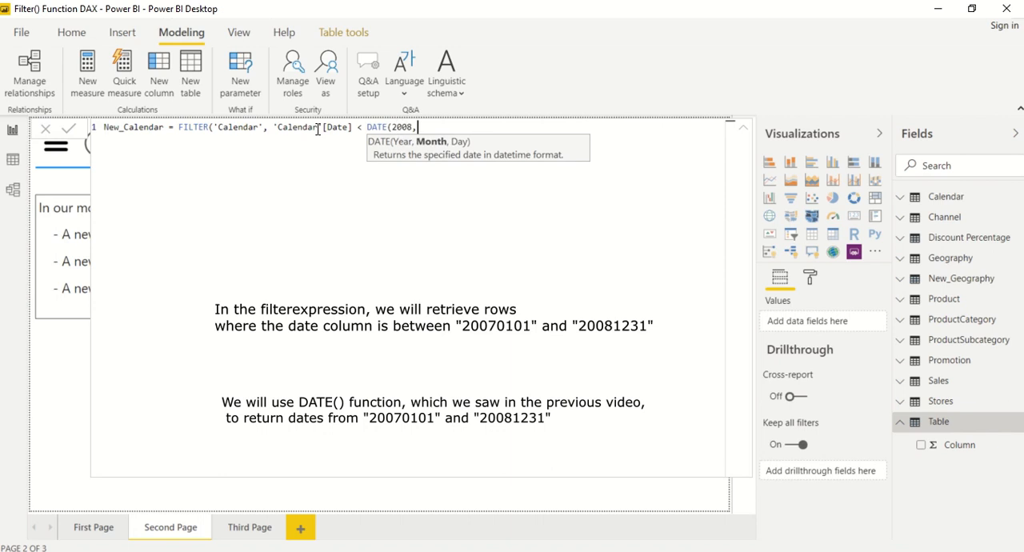
pyautogui.write('12,31')
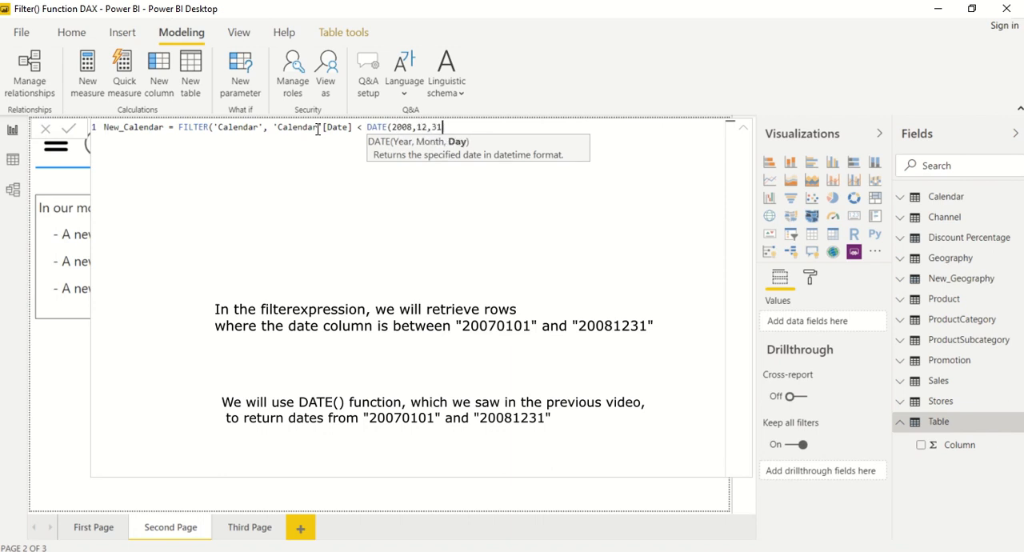
pyautogui.write(')')
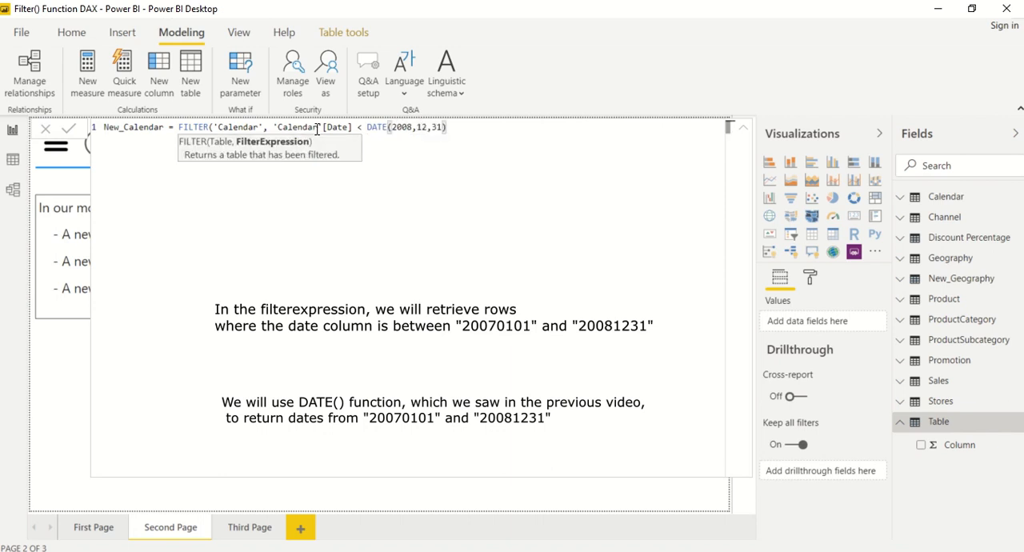
pyautogui.write(' && date')
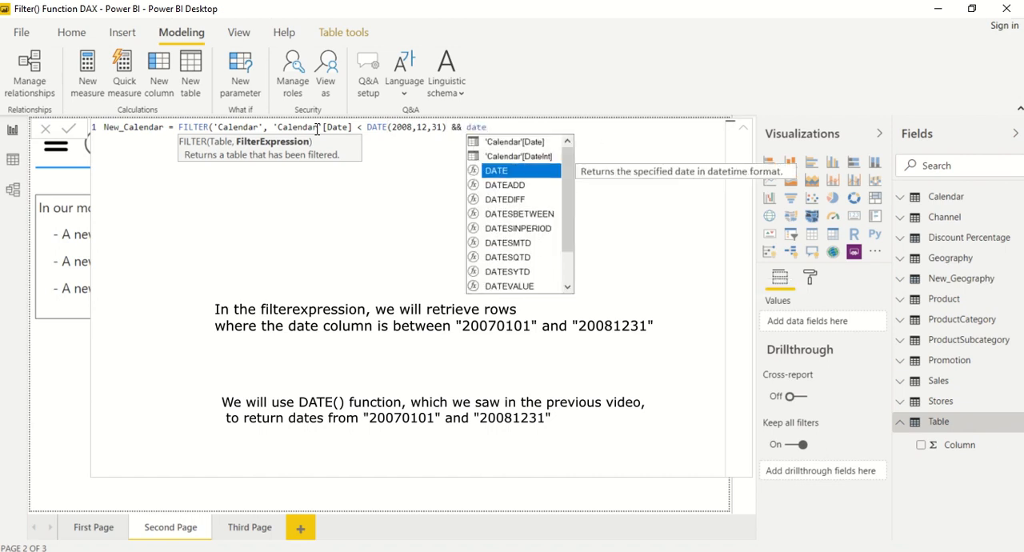
# Add && 'Calendar'[Date] > DATE(2007,1,1) as the second condition, close and commit the New_Calendar formula, and collapse the formula editor.
pyautogui.press('Up')
pyautogui.press('Up')
pyautogui.press('Tab')
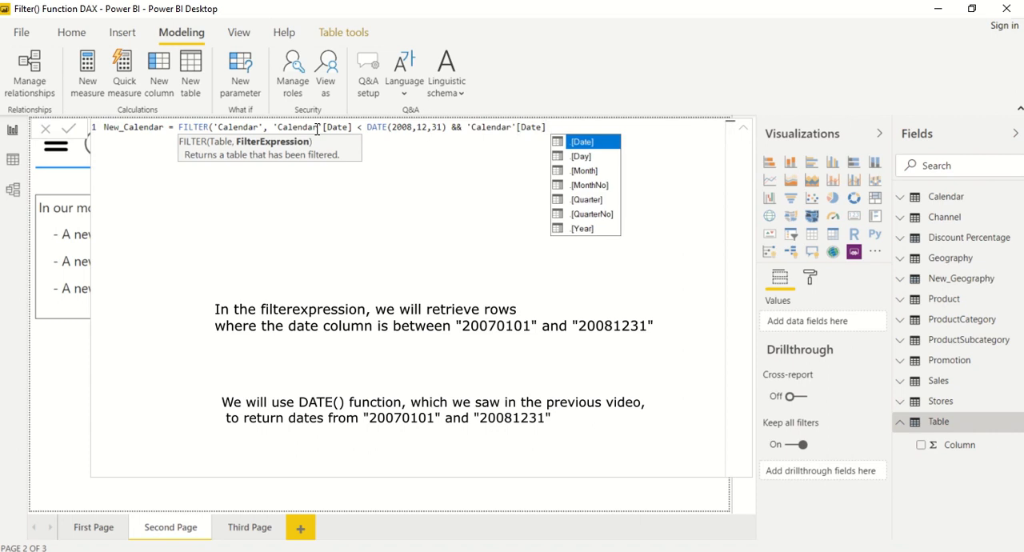
pyautogui.write('>')
pyautogui.write(' date')
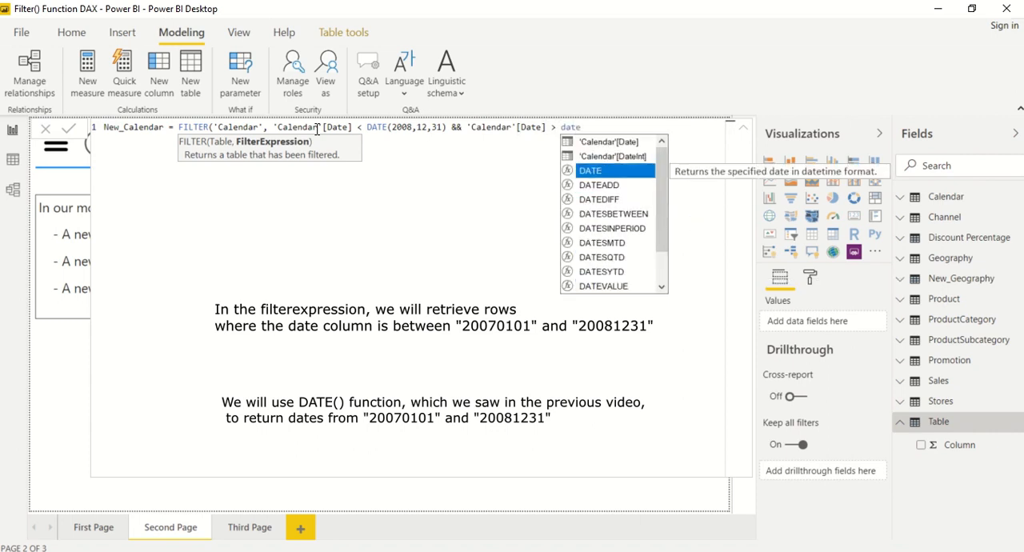
pyautogui.press('Tab')
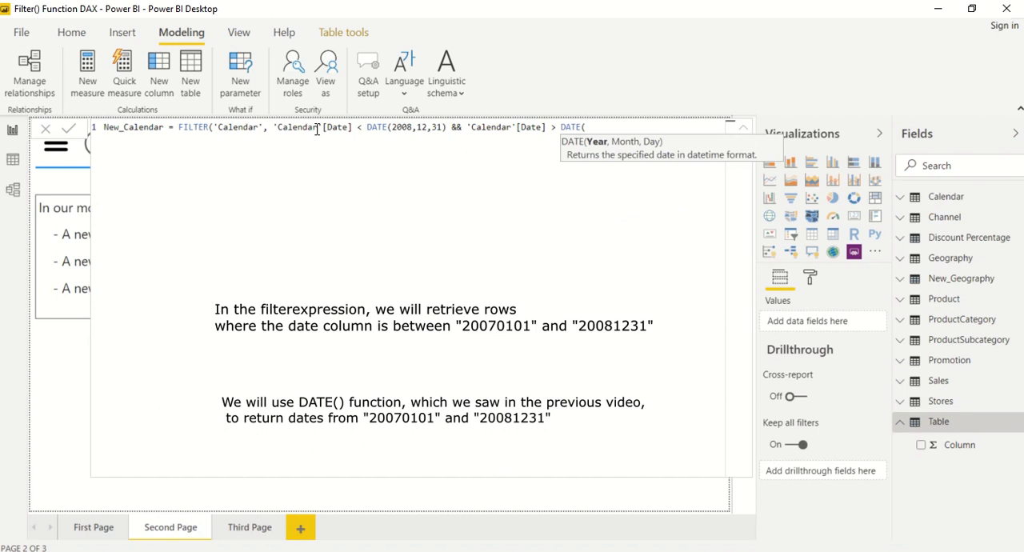
pyautogui.write('2007,1,1))')
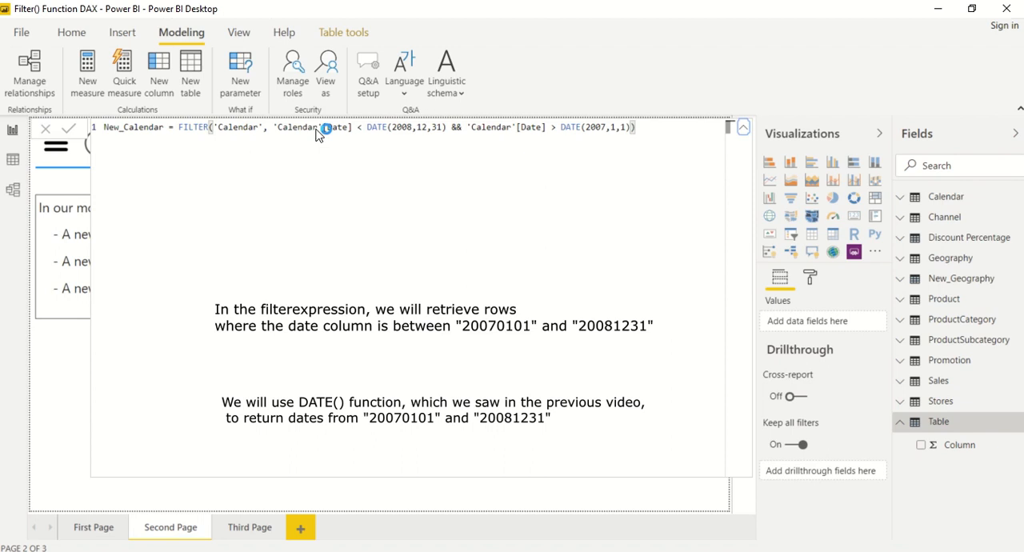
pyautogui.press('Return')
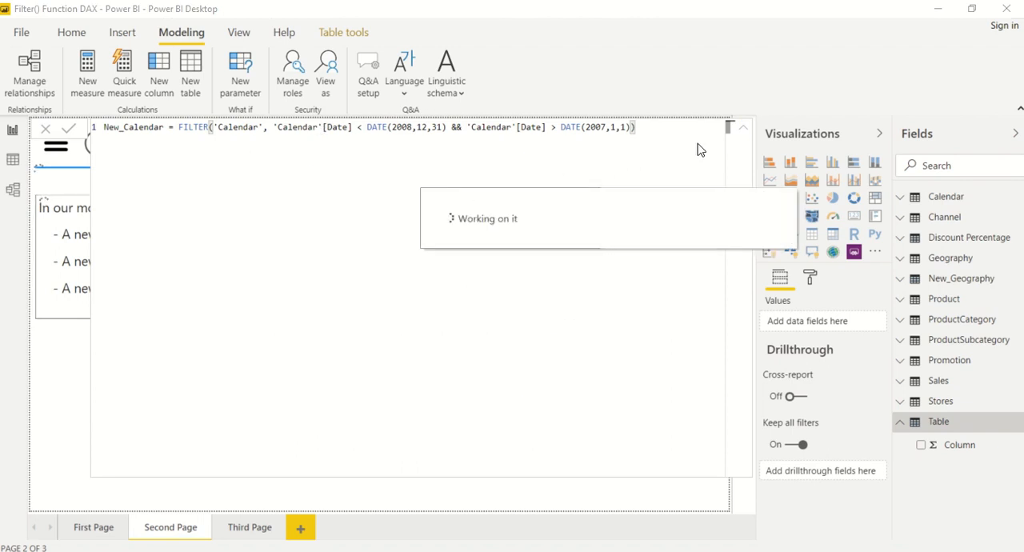
pyautogui.click(742, 131)
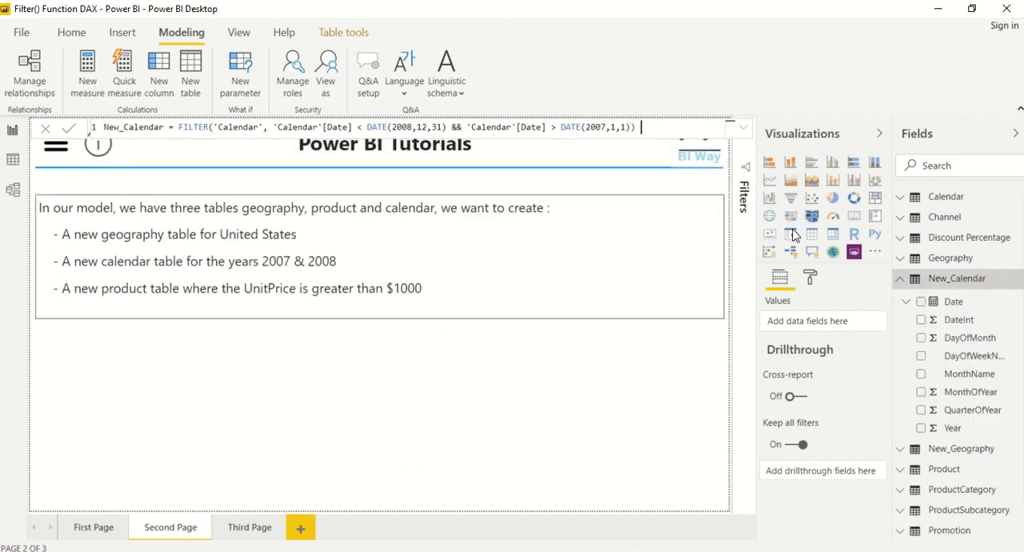
# Inspect New_Calendar in Data view and check which values its Year column contains, without applying a filter.
pyautogui.click(949, 284)
pyautogui.click(12, 159)
pyautogui.click(916, 279)
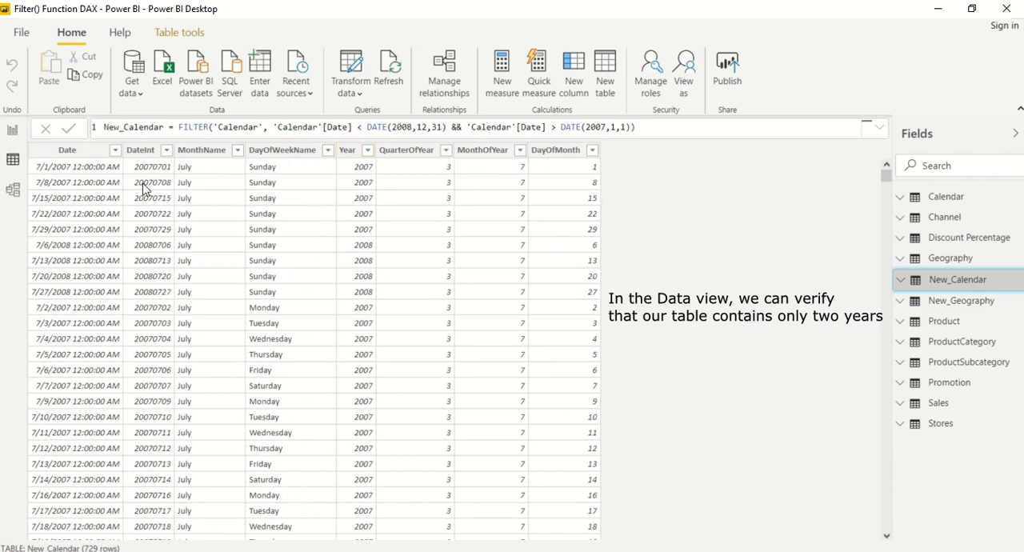
pyautogui.click(367, 151)
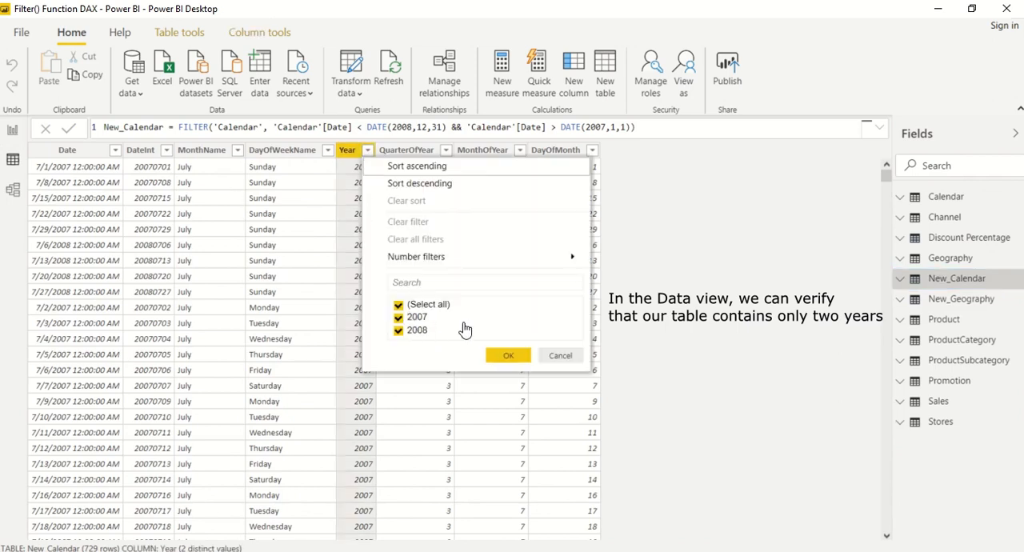
pyautogui.click(556, 356)
pyautogui.moveTo(890, 170)
pyautogui.mouseDown()
pyautogui.moveTo(887, 393)
pyautogui.moveTo(901, 214)
pyautogui.moveTo(886, 172)
pyautogui.mouseUp()
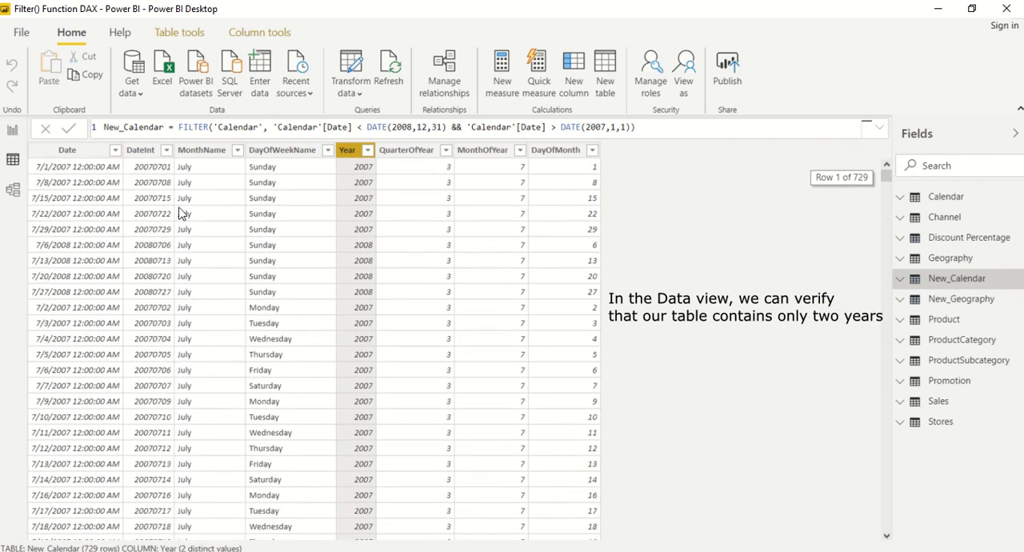
# Return to the report page and create another calculated table named New_Product.
pyautogui.click(12, 131)
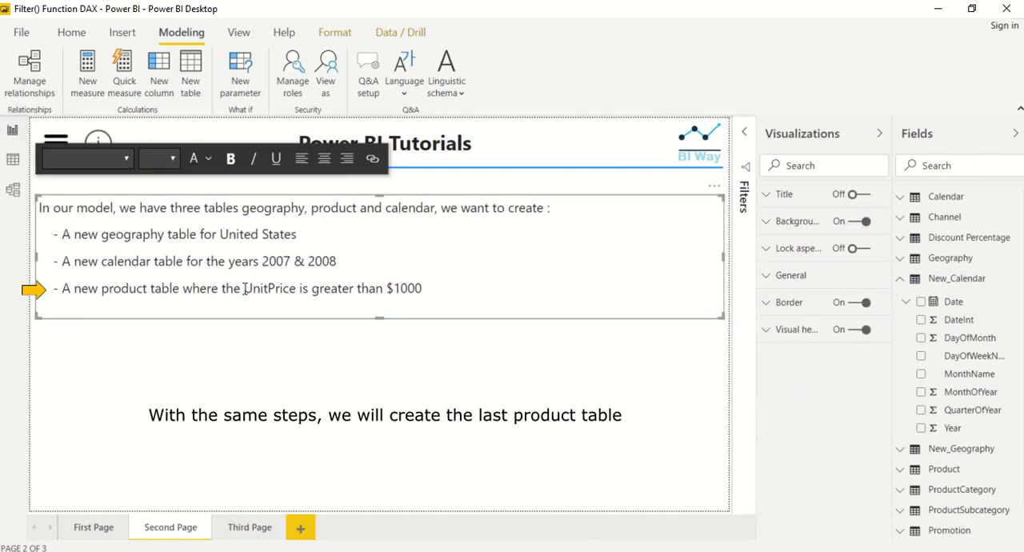
pyautogui.click(410, 345)
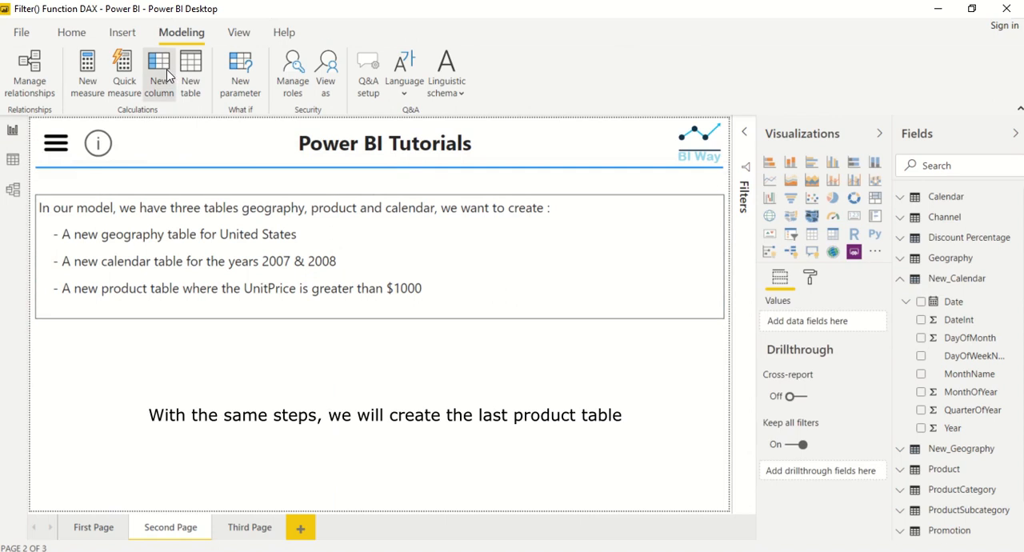
pyautogui.click(188, 67)
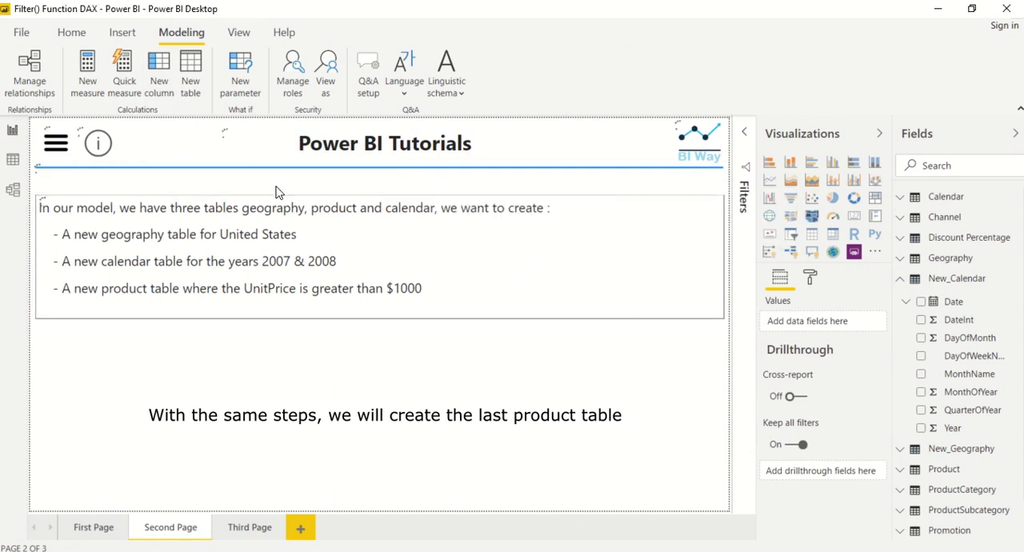
pyautogui.click(136, 126)
pyautogui.press('BackSpace')
pyautogui.press('BackSpace')
pyautogui.press('BackSpace')
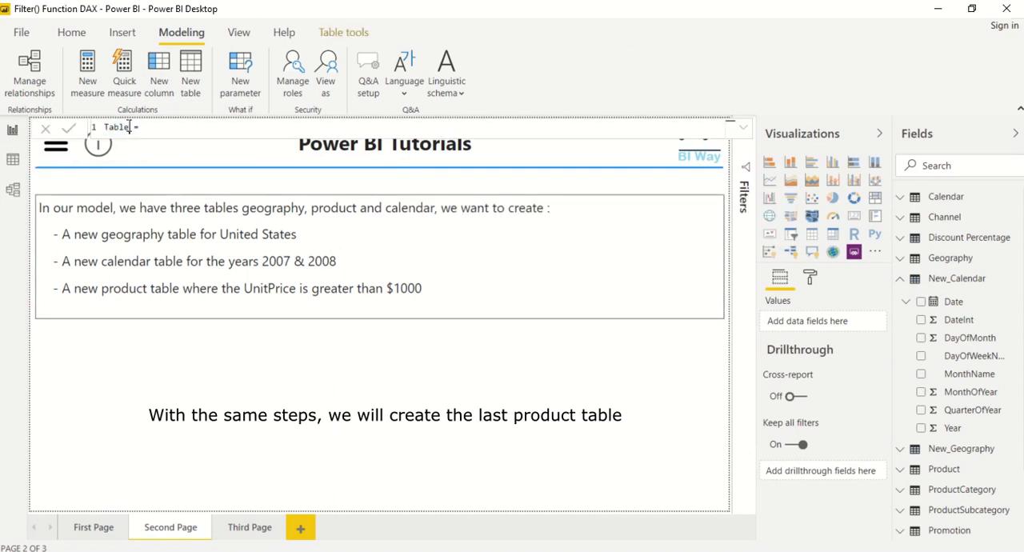
pyautogui.press('BackSpace')
pyautogui.press('BackSpace')
pyautogui.press('BackSpace')
pyautogui.write('New_Product')
# Begin the New_Product formula with FILTER over the 'Product' table and expand the formula editor.
pyautogui.write('FILTER(')
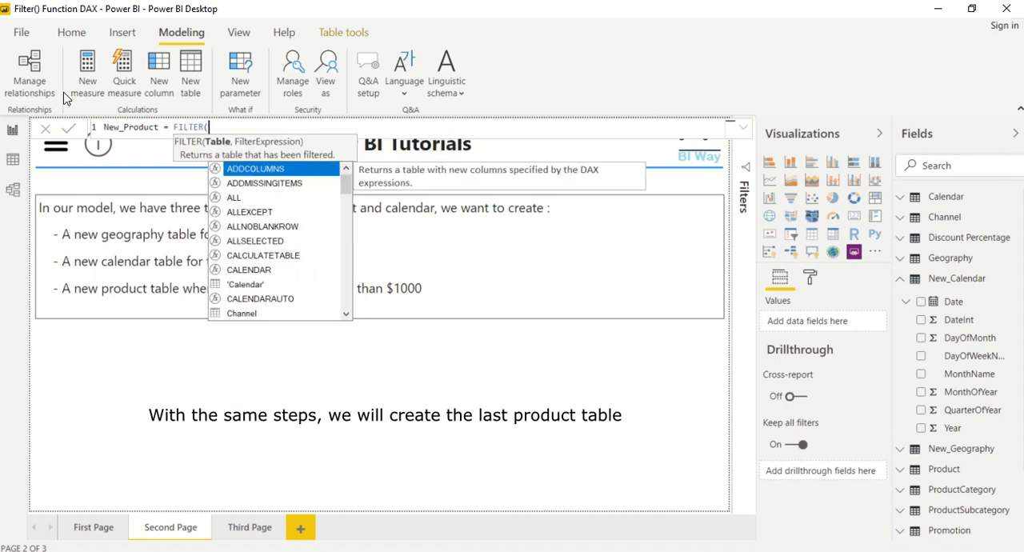
pyautogui.write('pro')
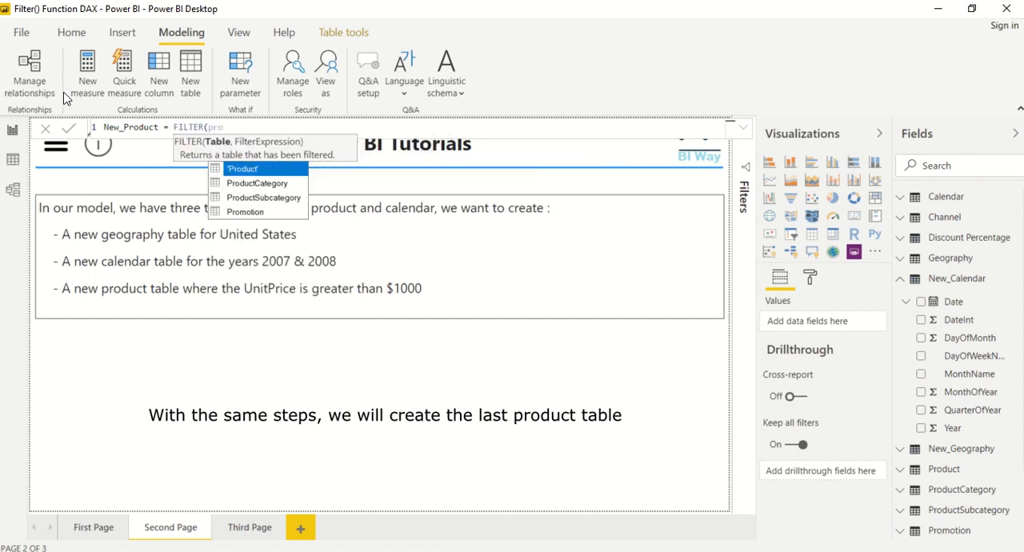
pyautogui.press('Tab')
pyautogui.write(',')
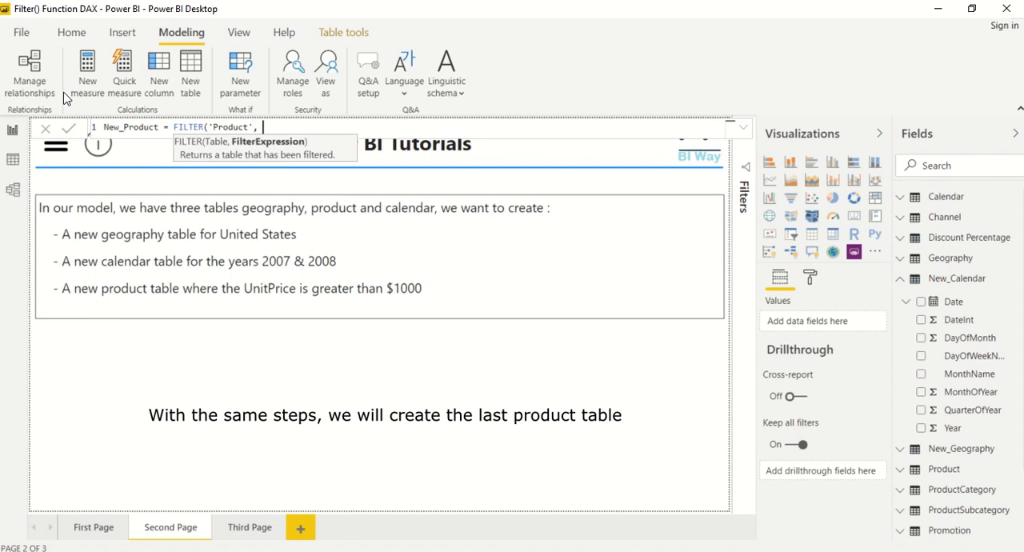
pyautogui.click(743, 128)
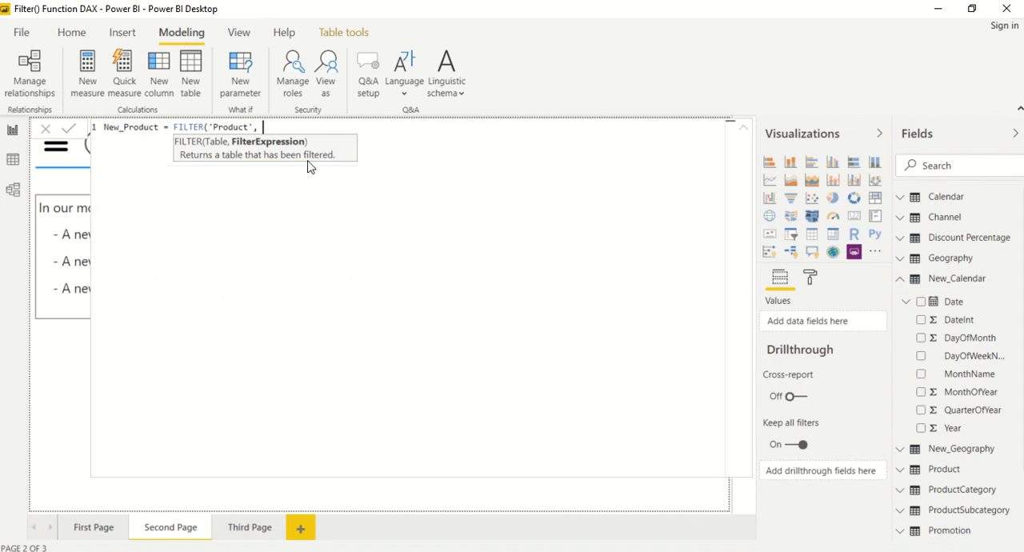
# Enter 'Product'[UnitPrice] > 1000 as the filter condition, commit the New_Product formula, and collapse the formula editor.
pyautogui.write('un')
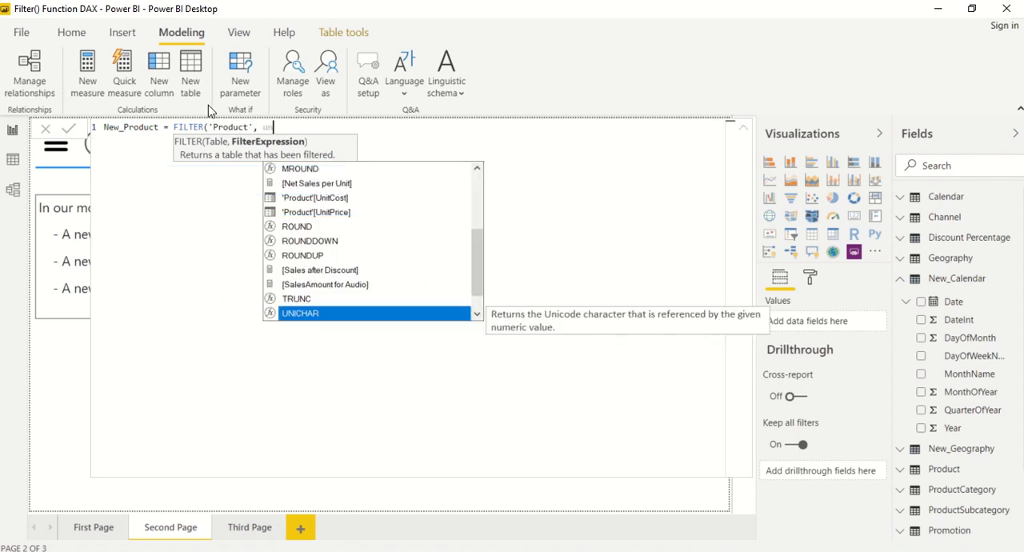
pyautogui.write('it')
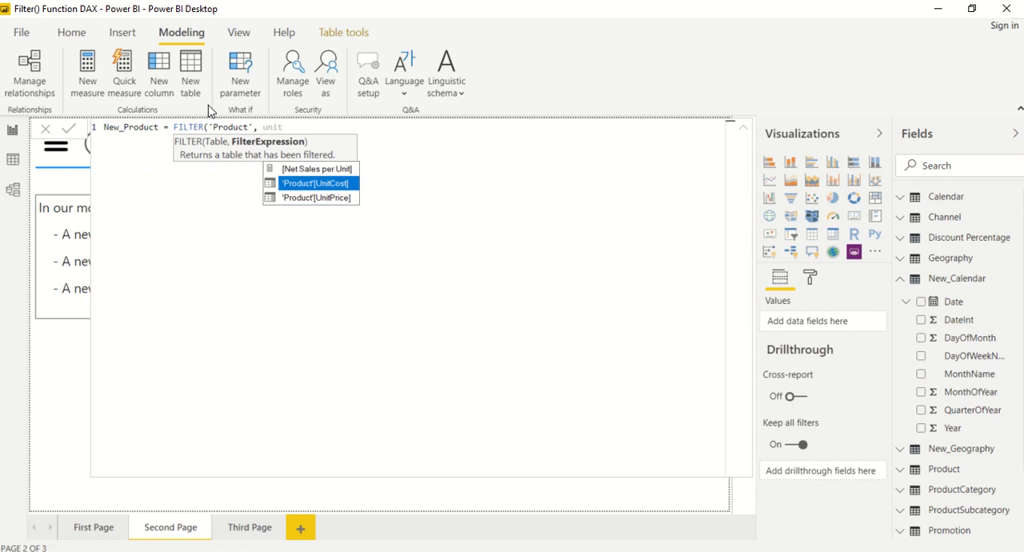
pyautogui.press('Down')
pyautogui.press('Tab')
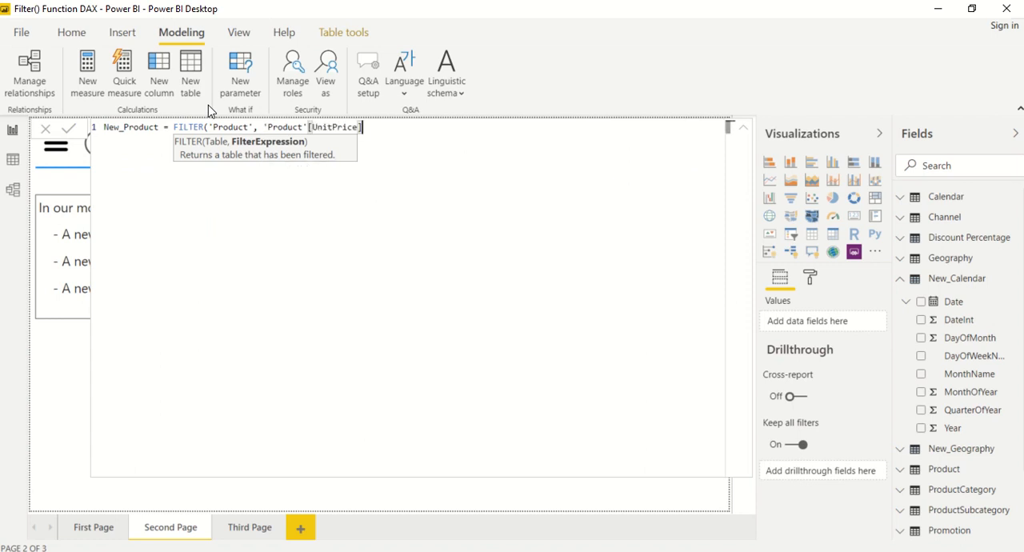
pyautogui.write('> 1000)')
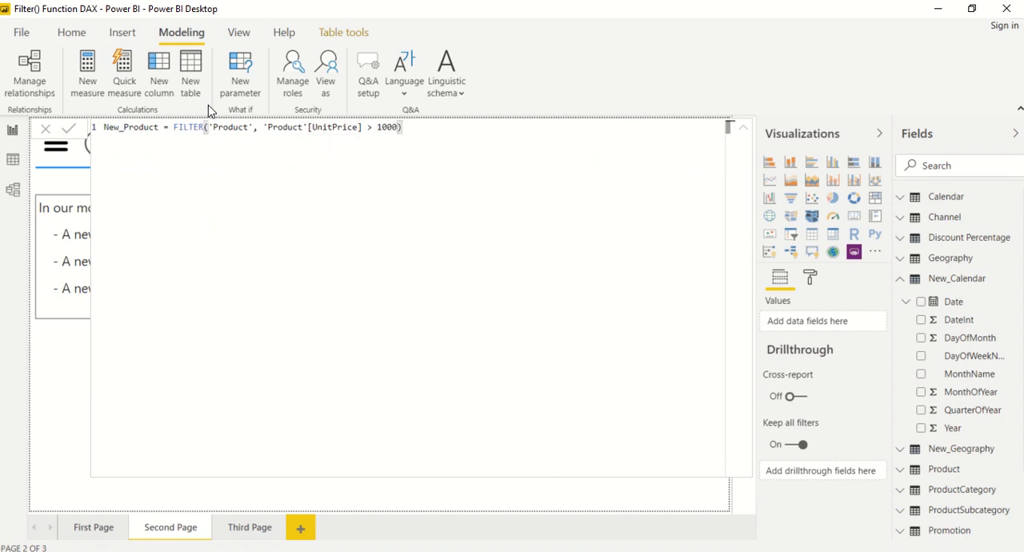
pyautogui.press('Return')
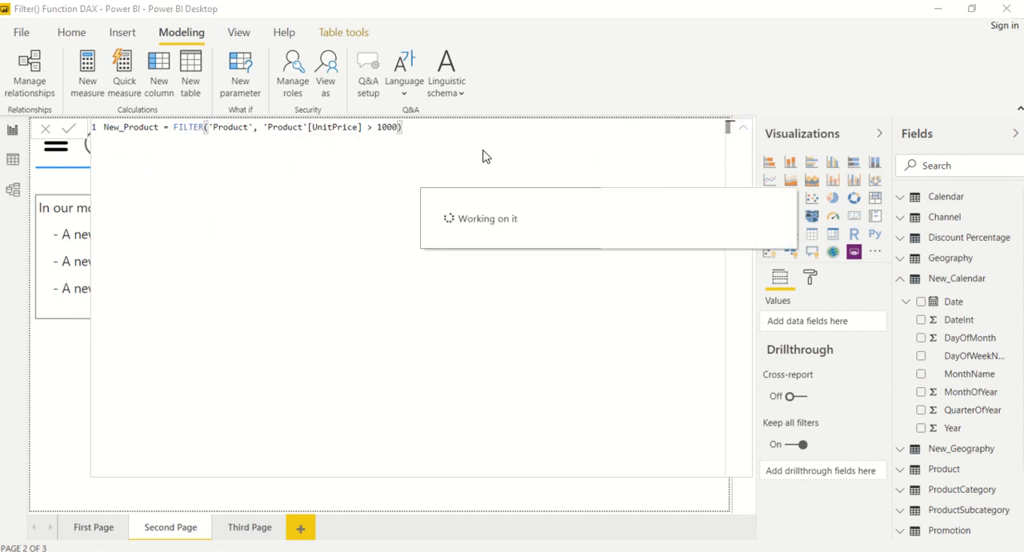
pyautogui.click(744, 129)
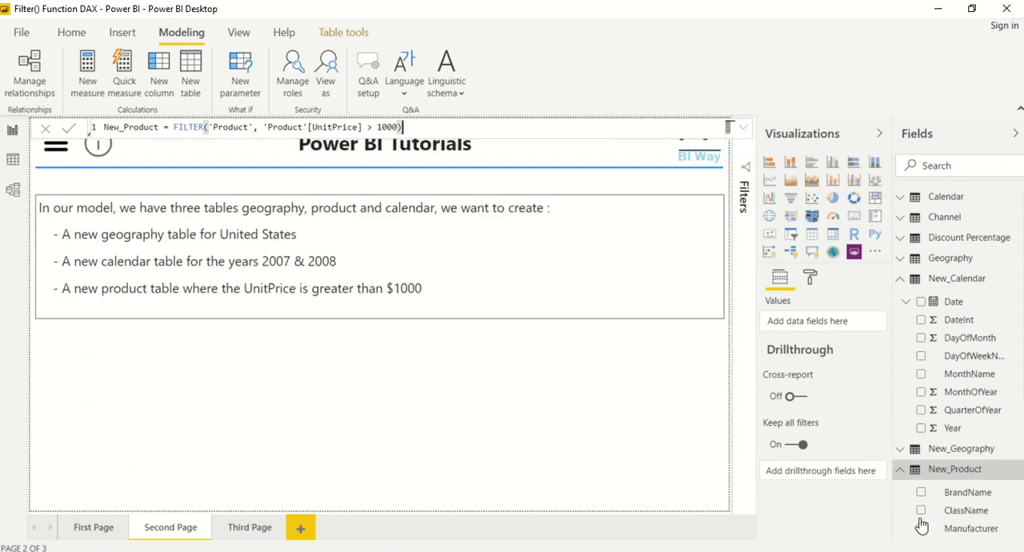
# Inspect New_Product in Data view and check the distinct values of its UnitPrice column, without applying a filter.
pyautogui.click(12, 164)
pyautogui.click(960, 323)
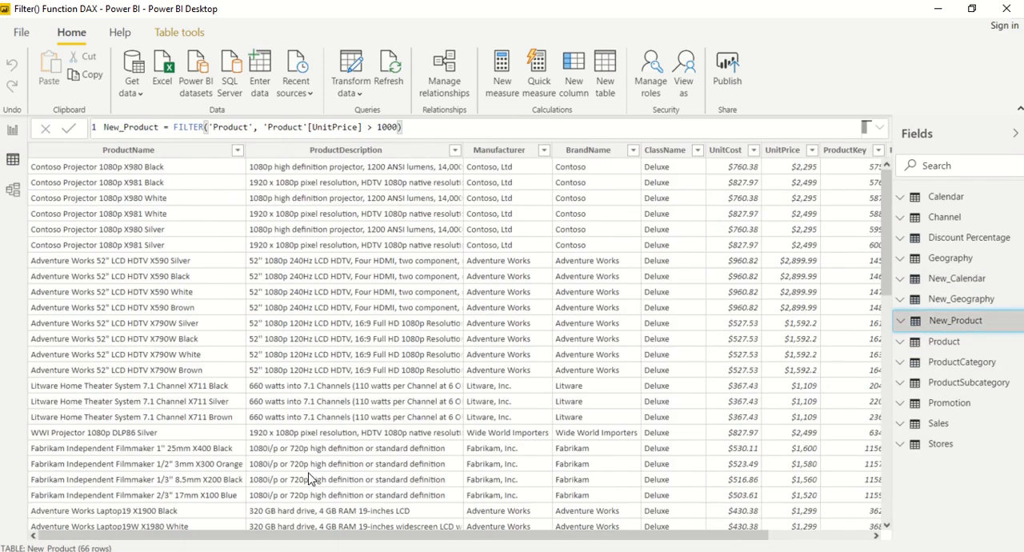
pyautogui.moveTo(347, 536); pyautogui.dragTo(518, 535)
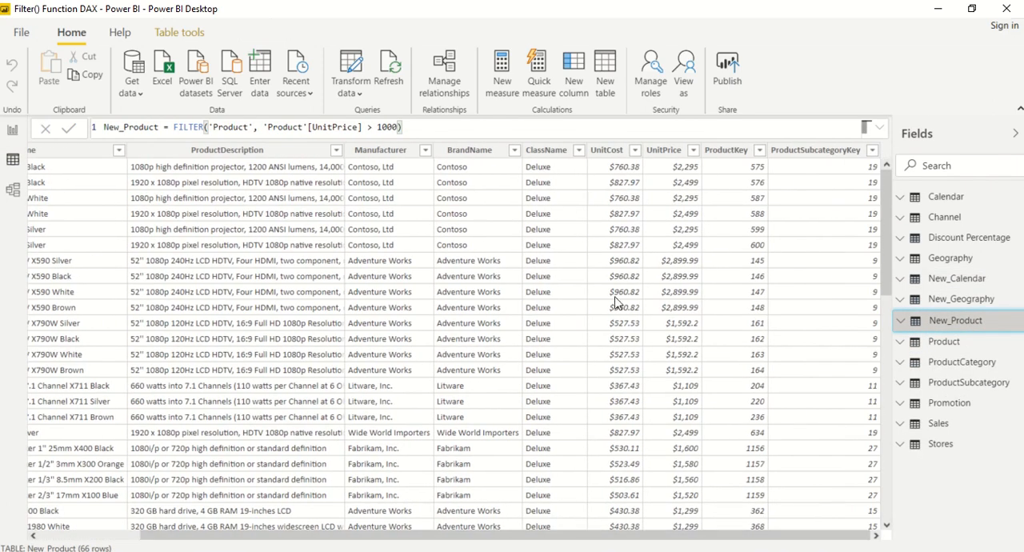
pyautogui.click(693, 152)
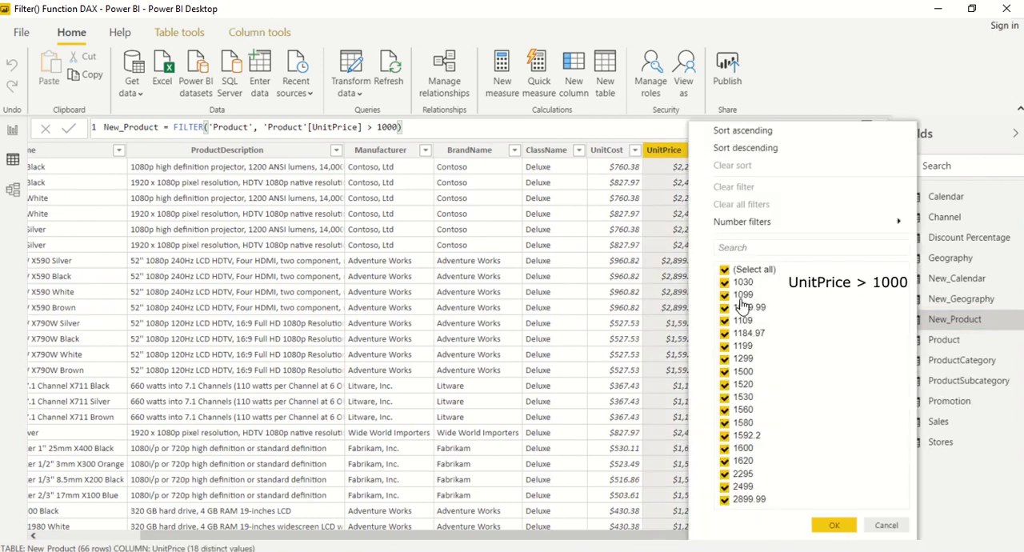
pyautogui.click(887, 525)
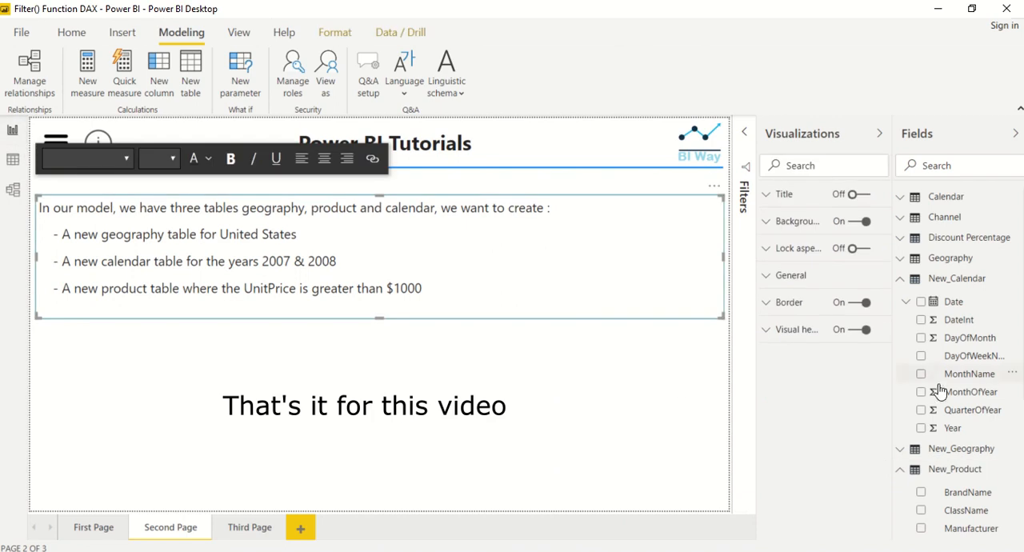
# Collapse the field lists of New_Calendar and New_Product in Report view.
pyautogui.click(900, 279)
pyautogui.click(902, 319)
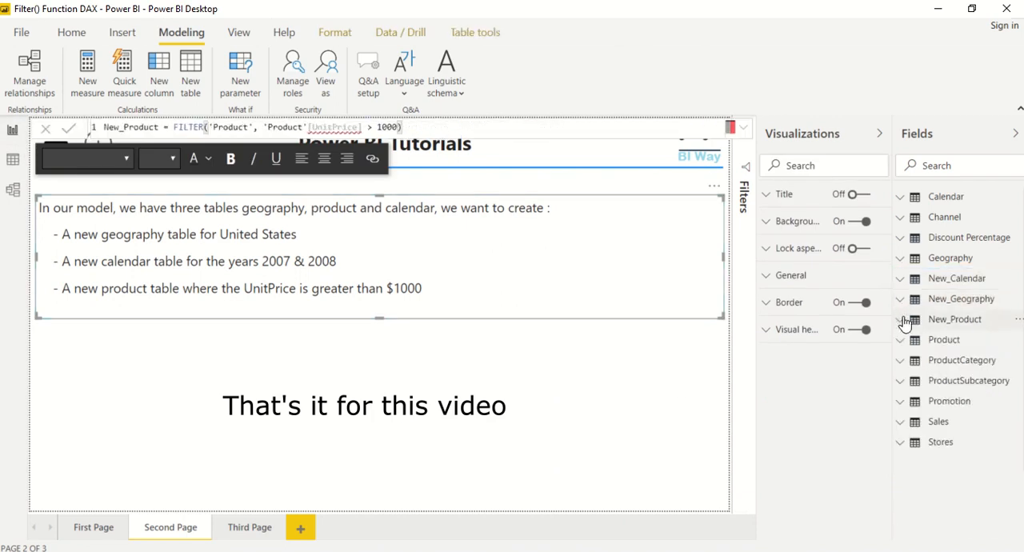